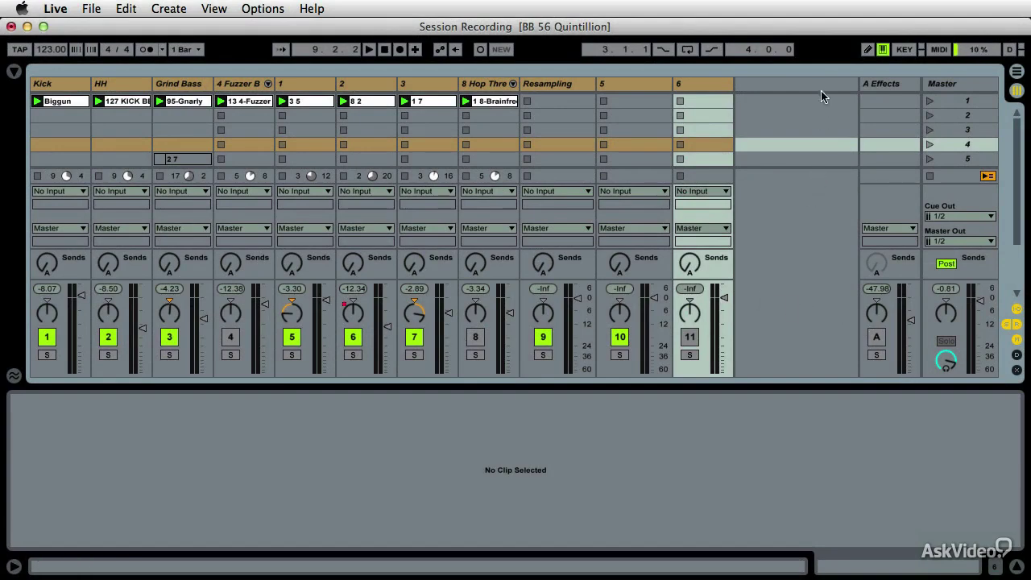
- Select all tracks, toggle the I/O routing section off and on, and show Kick's input sources
{"action": "key", "text": "super+a"}
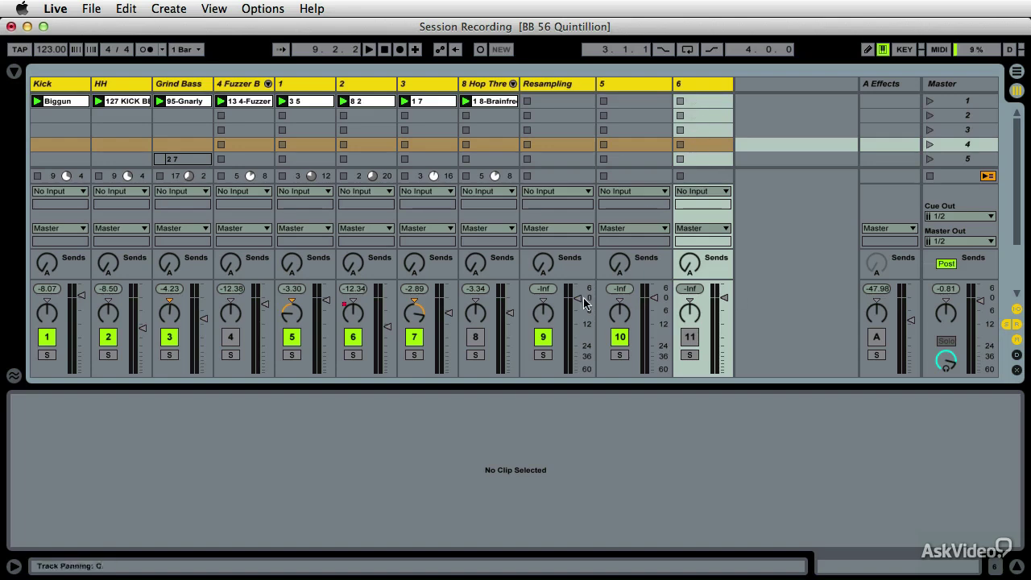
{"action": "left_click", "coordinate": [1016, 310]}
{"action": "left_click", "coordinate": [1017, 311]}
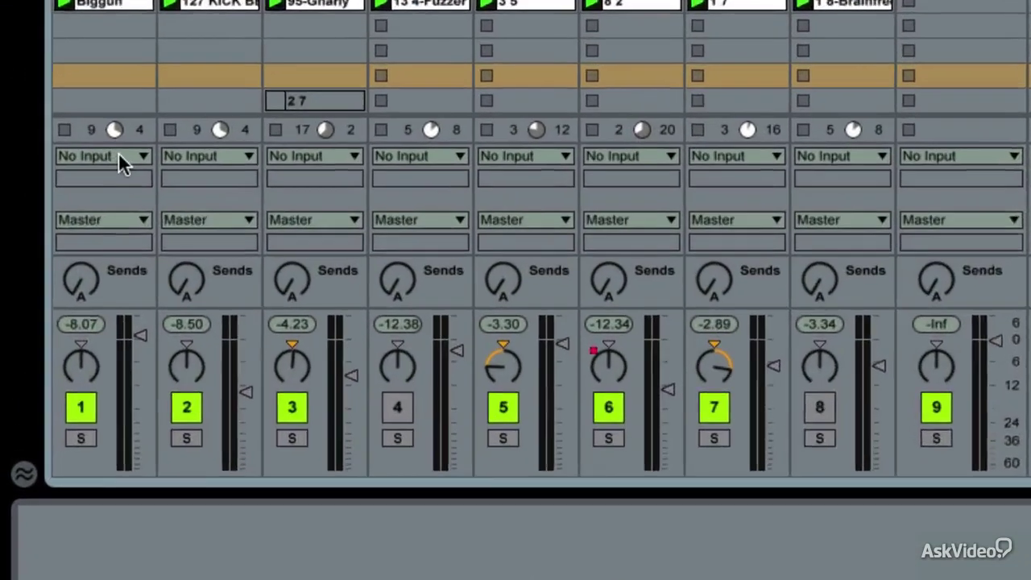
{"action": "left_click", "coordinate": [67, 191]}
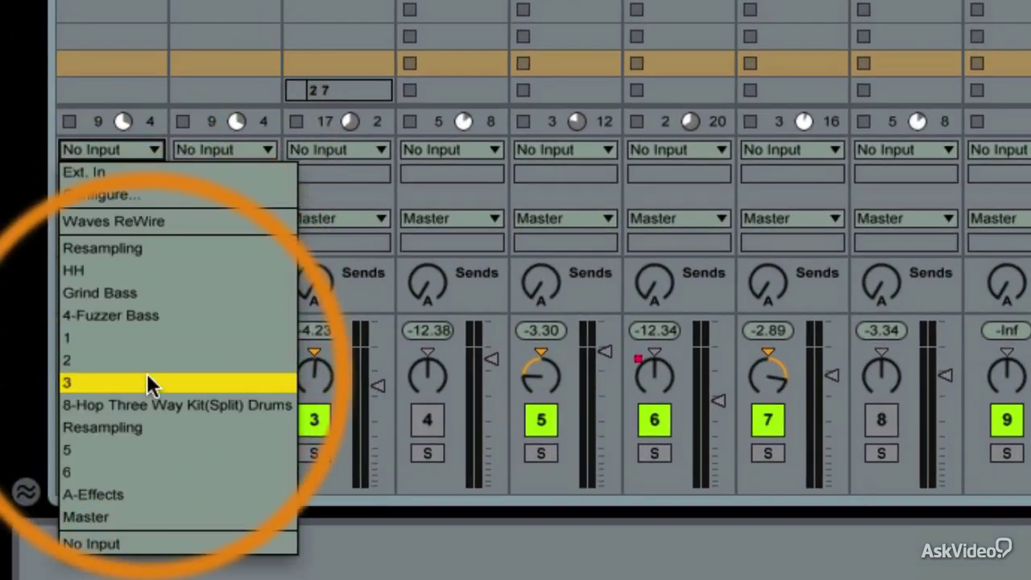
- Set the selected tracks' input to Ext. In, check the MIDI tracks' input lists, then view track 6's channels
{"action": "left_click", "coordinate": [134, 170]}
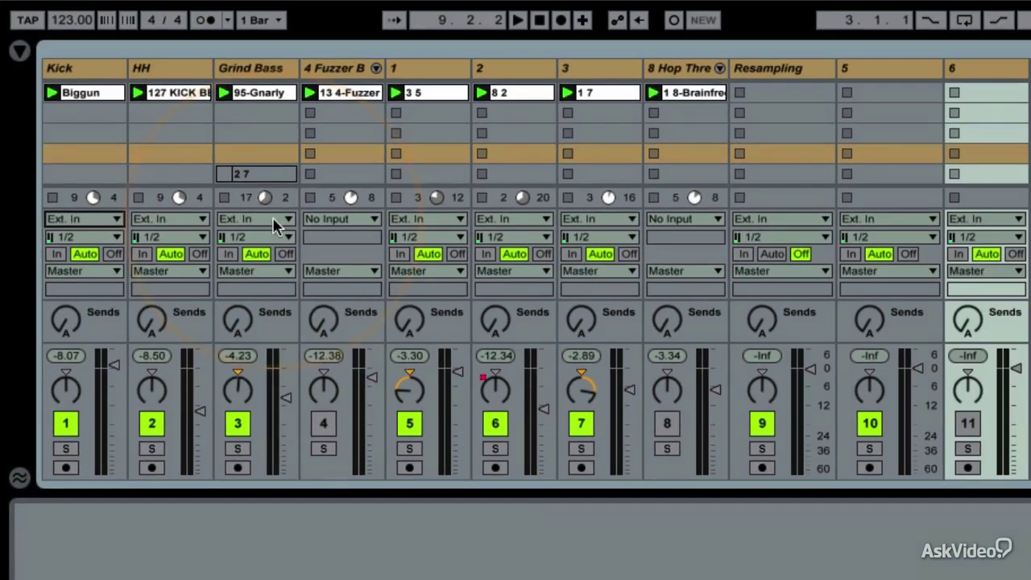
{"action": "left_click", "coordinate": [388, 157]}
{"action": "left_click", "coordinate": [667, 219]}
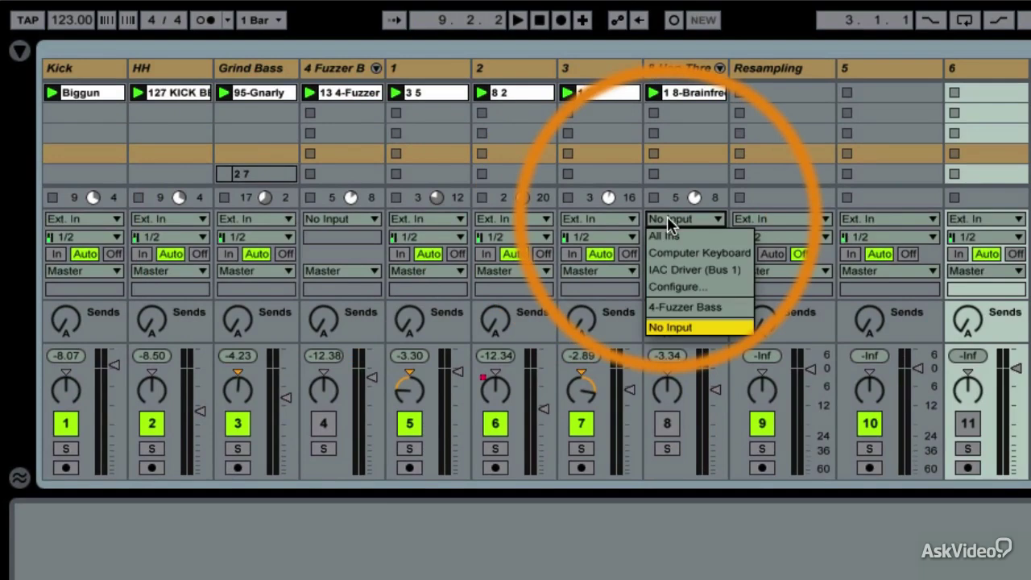
{"action": "left_click", "coordinate": [359, 215]}
{"action": "left_click", "coordinate": [358, 215]}
{"action": "left_click", "coordinate": [358, 215]}
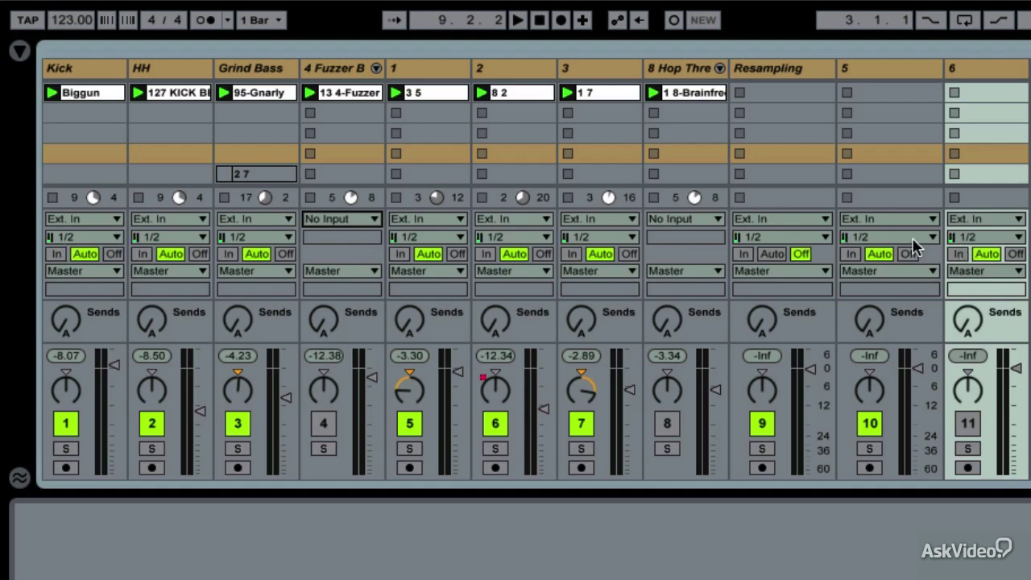
{"action": "left_click", "coordinate": [1009, 240]}
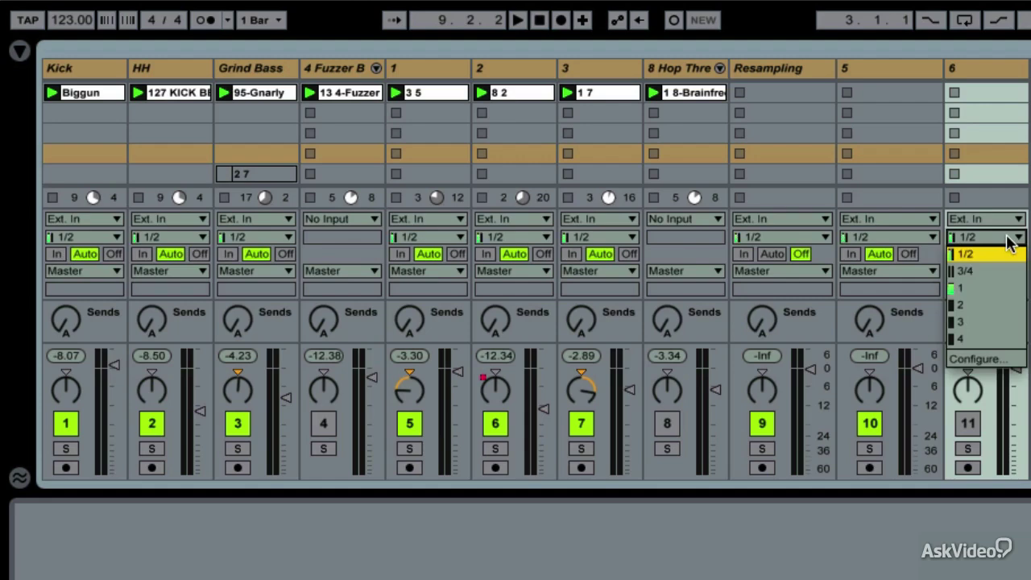
- Open Audio preferences via Configure and review the hardware input and output channel configurations
{"action": "left_click", "coordinate": [995, 359]}
{"action": "left_click_drag", "start_coordinate": [958, 300], "coordinate": [604, 17]}
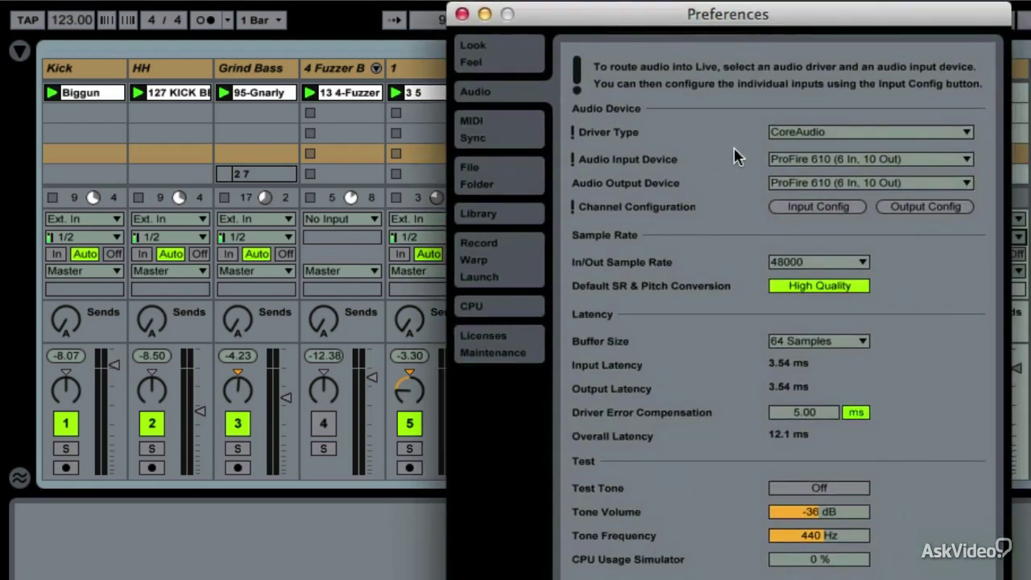
{"action": "left_click", "coordinate": [816, 206]}
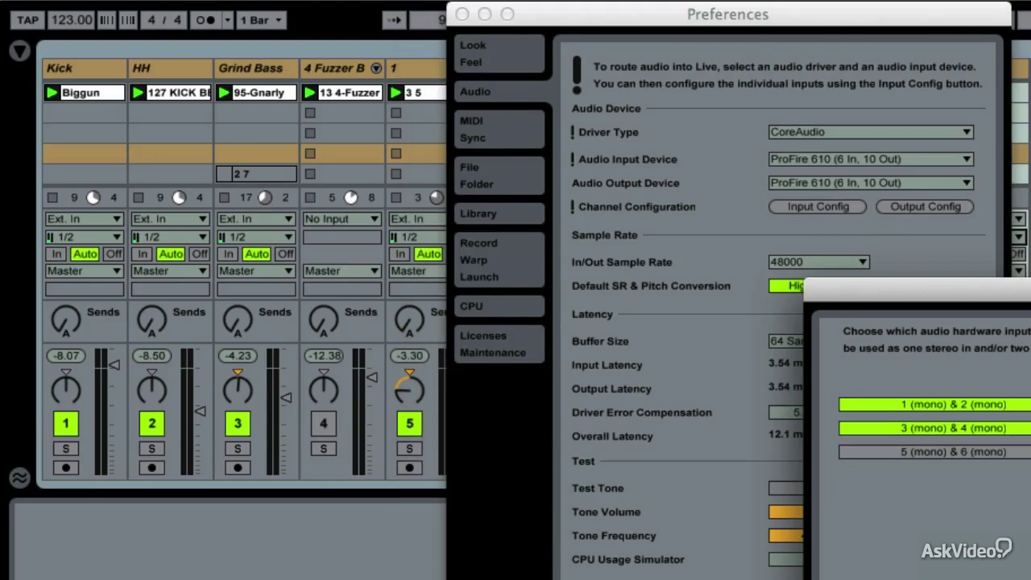
{"action": "key", "text": "Escape"}
{"action": "left_click", "coordinate": [917, 206]}
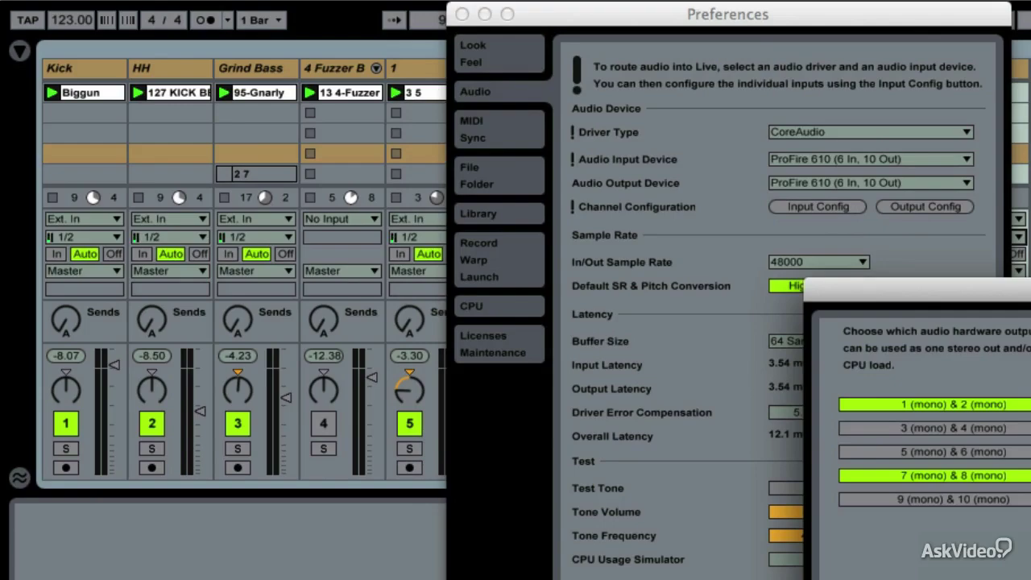
{"action": "key", "text": "Escape"}
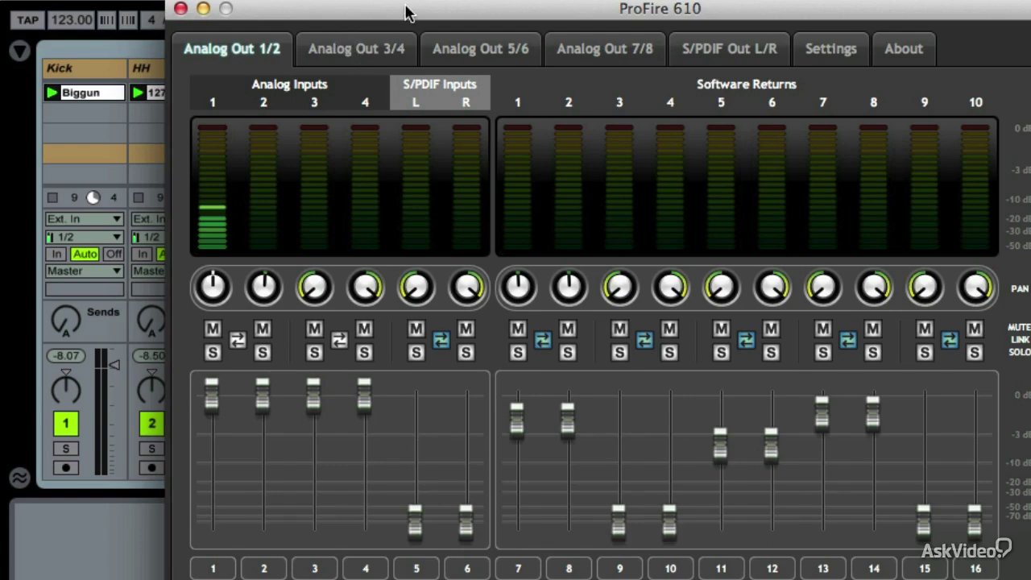
- Reposition the ProFire 610 Control Panel mixer window to view its analog inputs and software returns
{"action": "left_click_drag", "start_coordinate": [405, 8], "coordinate": [449, 32]}
- Bring Live's Preferences window to the front and close it
{"action": "left_click", "coordinate": [467, 12]}
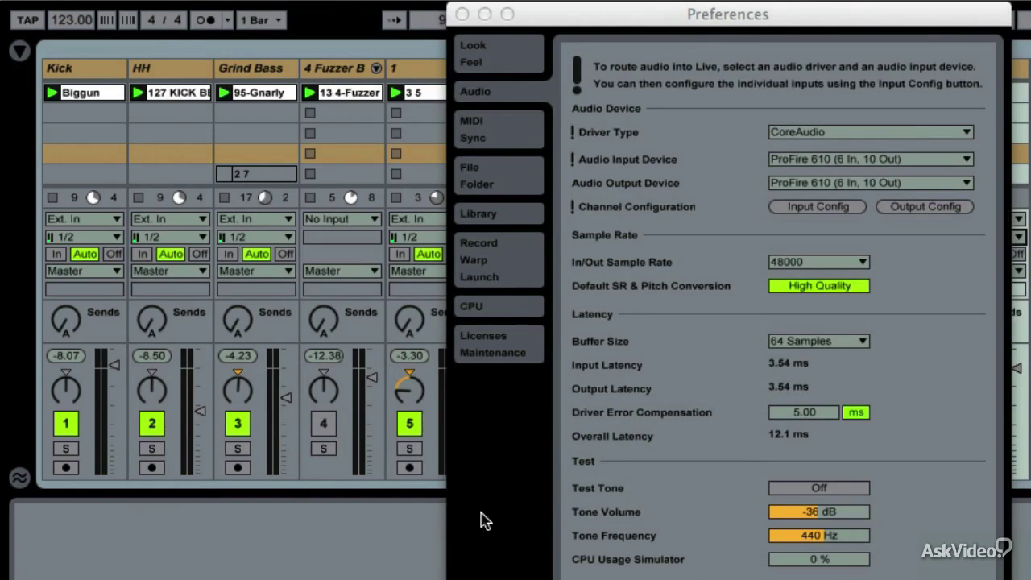
{"action": "left_click", "coordinate": [540, 23]}
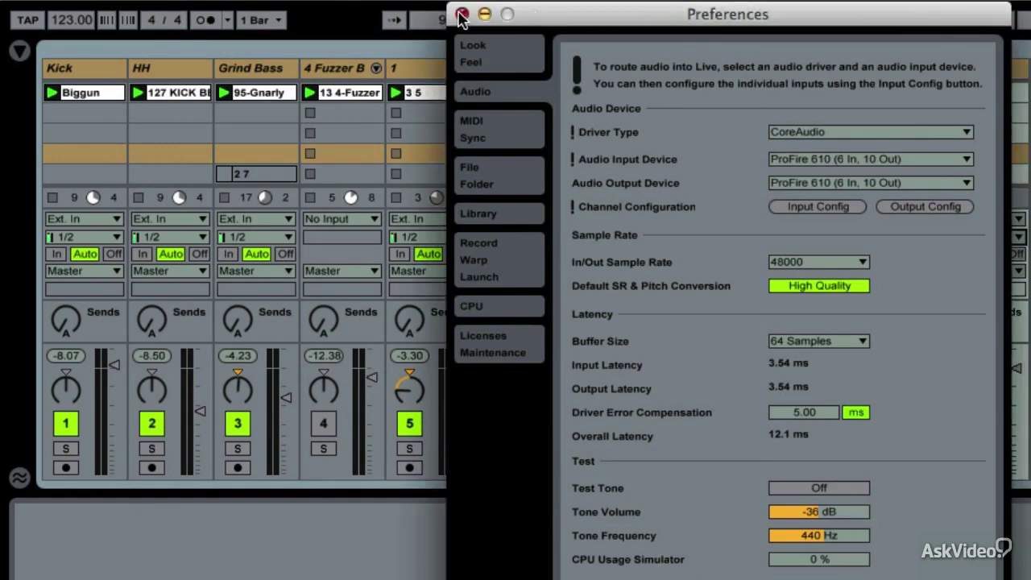
{"action": "left_click", "coordinate": [462, 16]}
- Set every selected track's input to No Input, then show Kick's output routing choices
{"action": "left_click", "coordinate": [74, 221]}
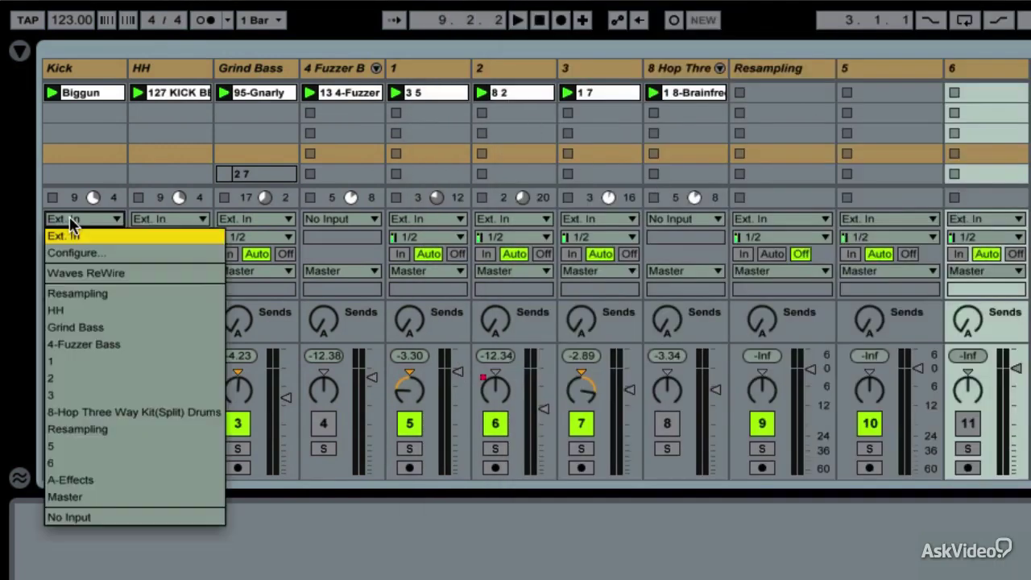
{"action": "left_click", "coordinate": [110, 520]}
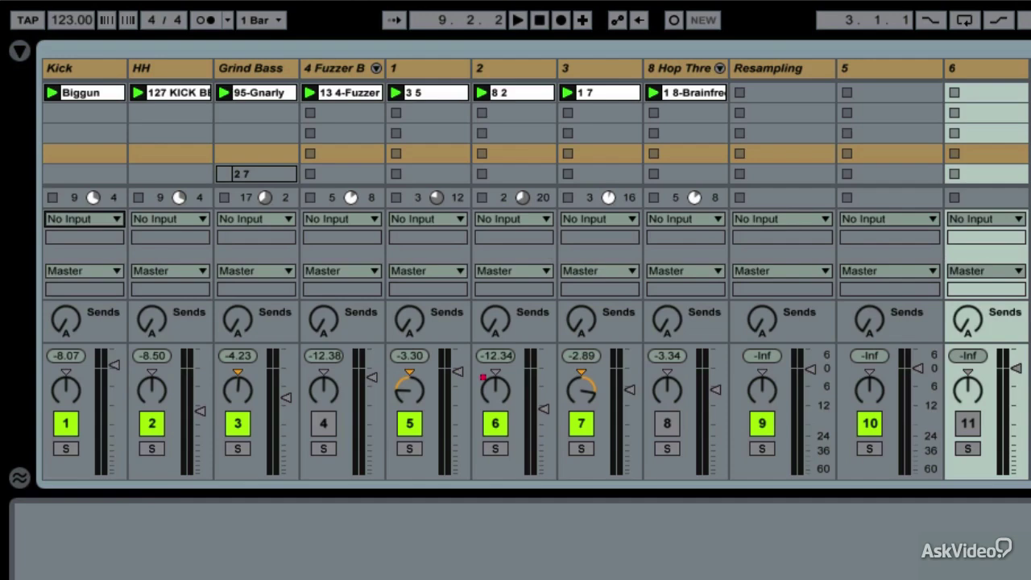
{"action": "left_click", "coordinate": [91, 272]}
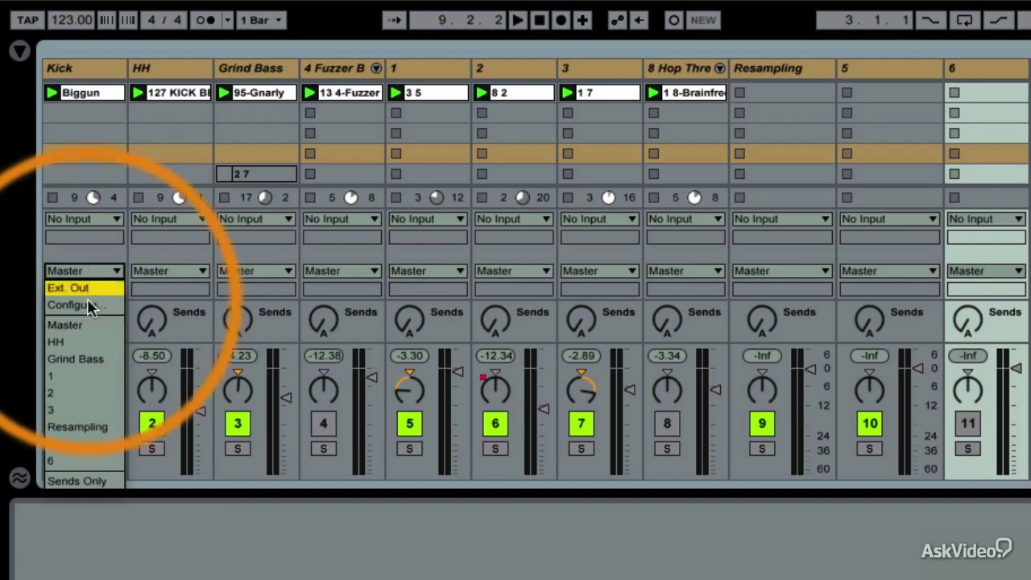
- Route all selected tracks to Sends Only, then to Ext. Out on channels 1/2
{"action": "left_click", "coordinate": [81, 481]}
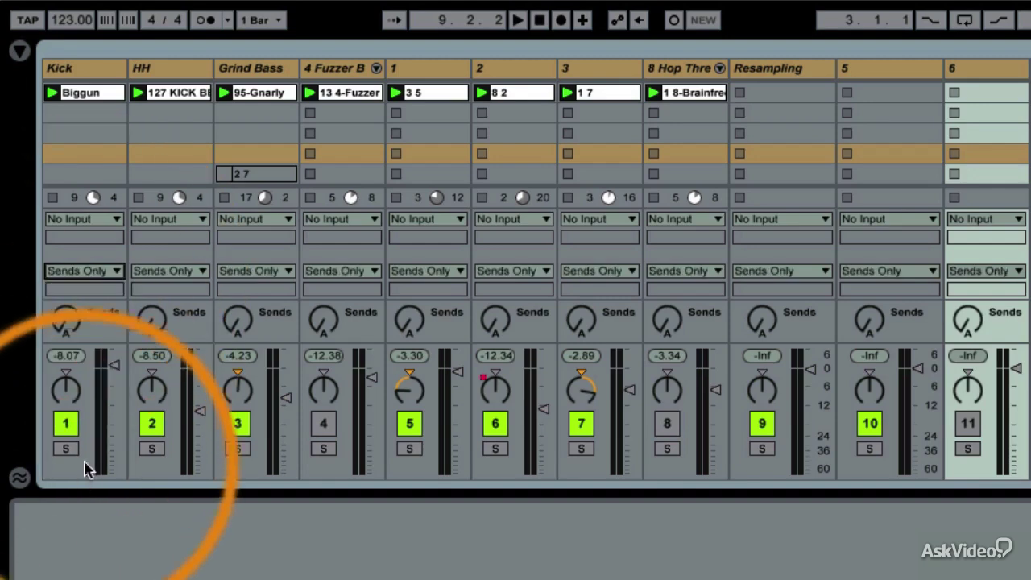
{"action": "left_click", "coordinate": [85, 271]}
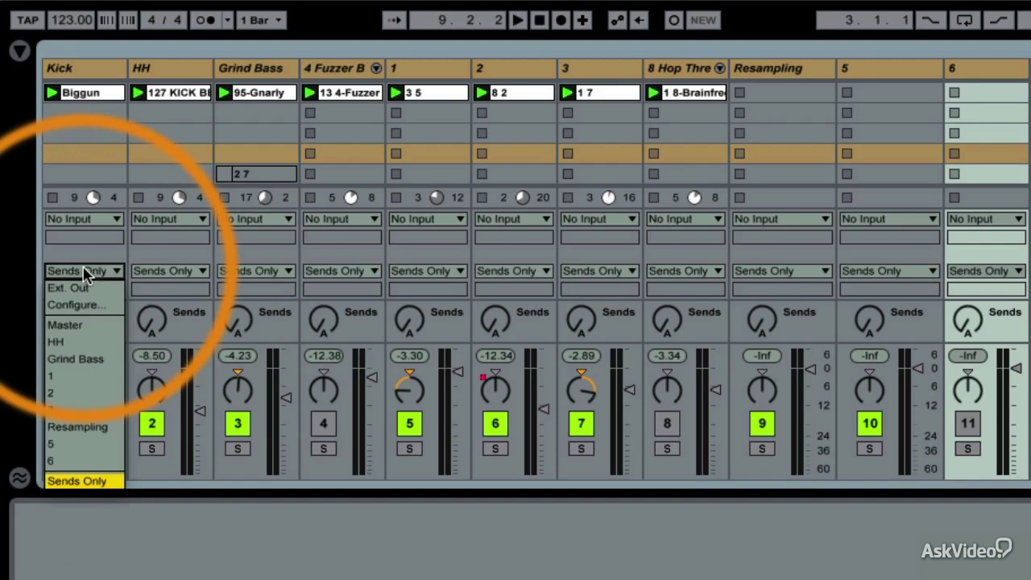
{"action": "left_click", "coordinate": [90, 288]}
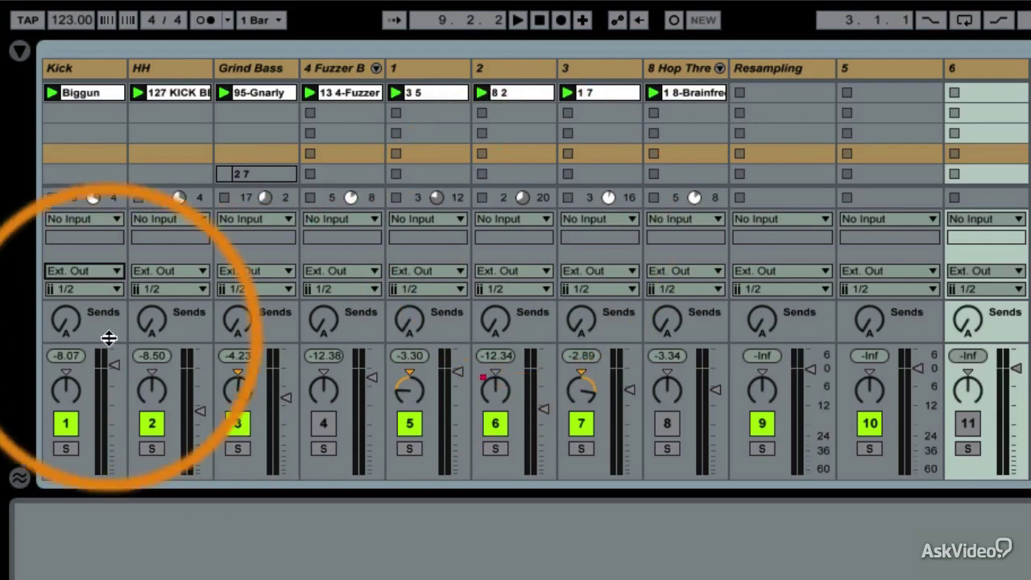
{"action": "left_click", "coordinate": [99, 288]}
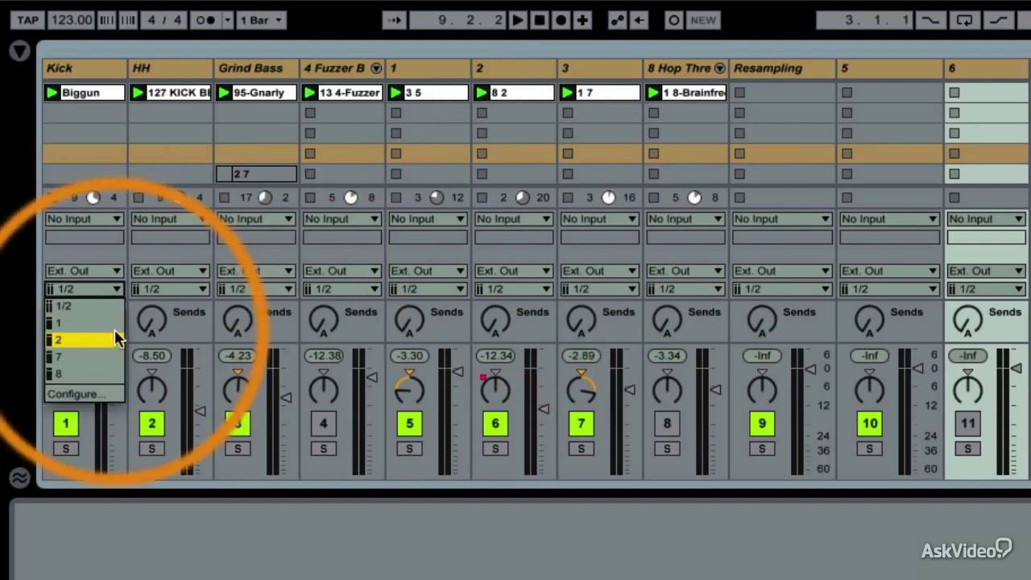
{"action": "left_click", "coordinate": [129, 547]}
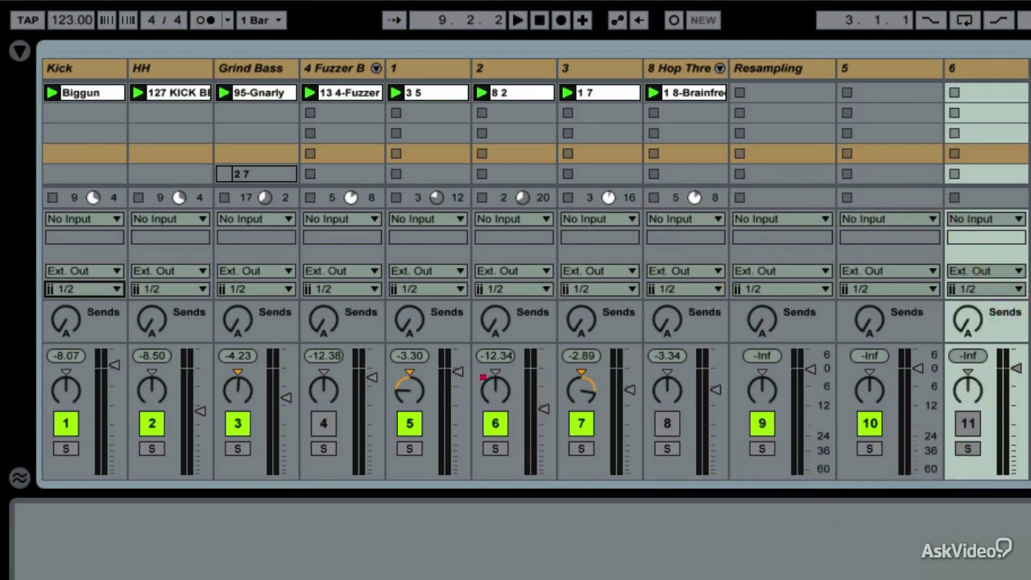
- Route every track's output back to Master and select only the Kick track
{"action": "left_click", "coordinate": [90, 272]}
{"action": "left_click", "coordinate": [86, 321]}
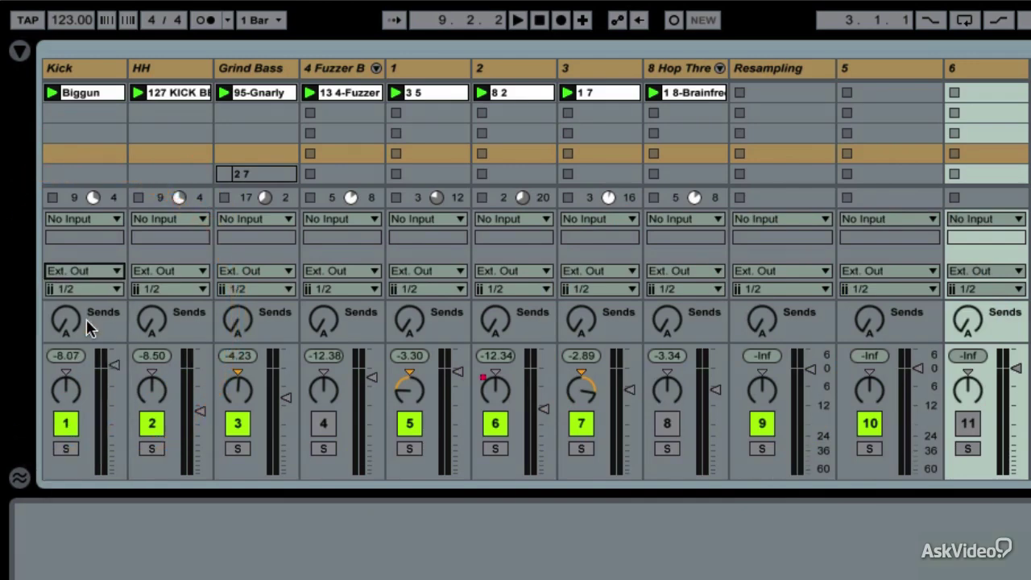
{"action": "left_click", "coordinate": [81, 69]}
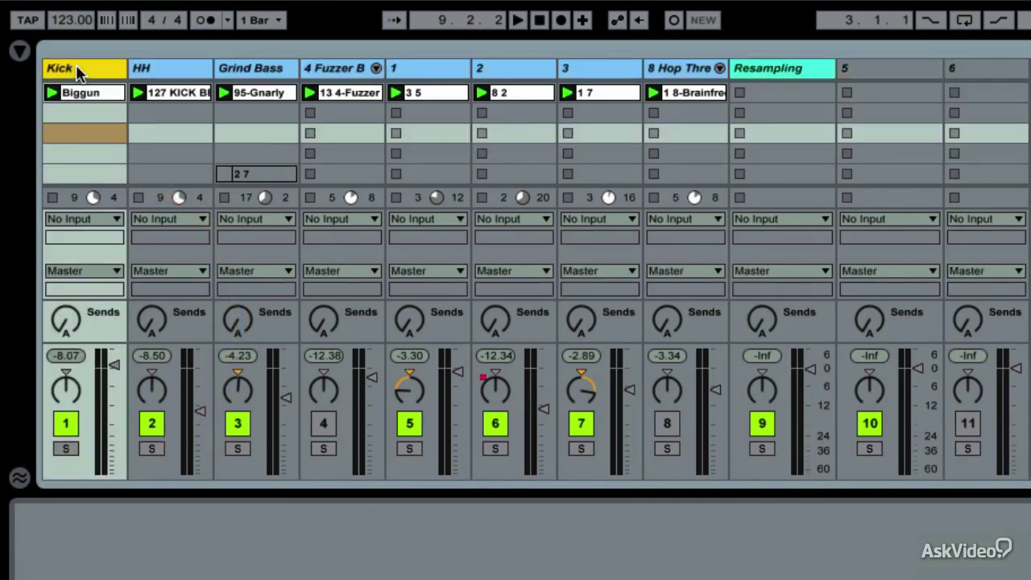
- Add HH, 1, 2, 3 and Hop Three to the Kick selection and group them with Cmd+G
{"action": "left_click", "coordinate": [167, 68], "text": "shift"}
{"action": "left_click", "coordinate": [428, 73], "text": "super"}
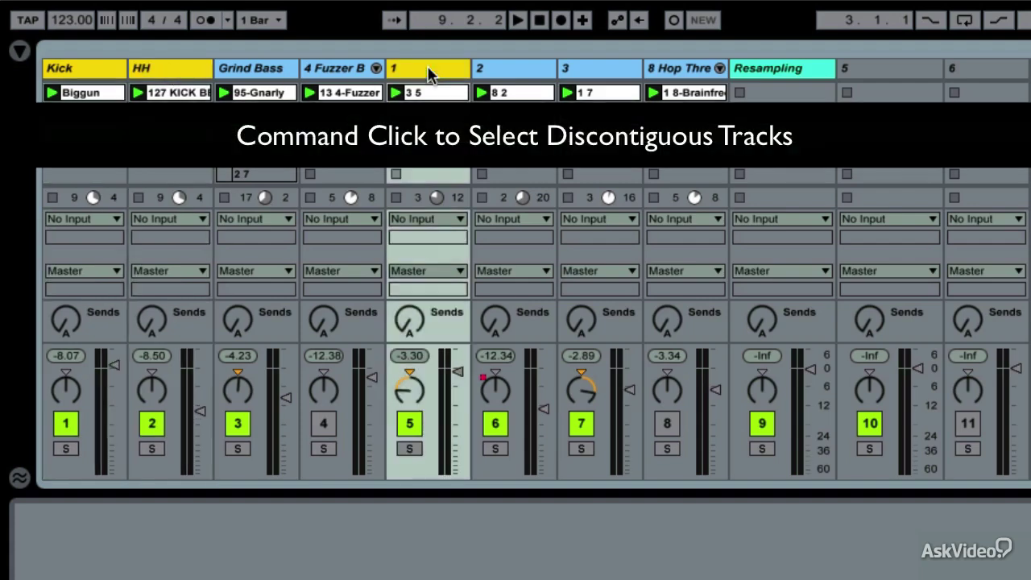
{"action": "left_click", "coordinate": [515, 73], "text": "super"}
{"action": "left_click", "coordinate": [606, 70], "text": "super"}
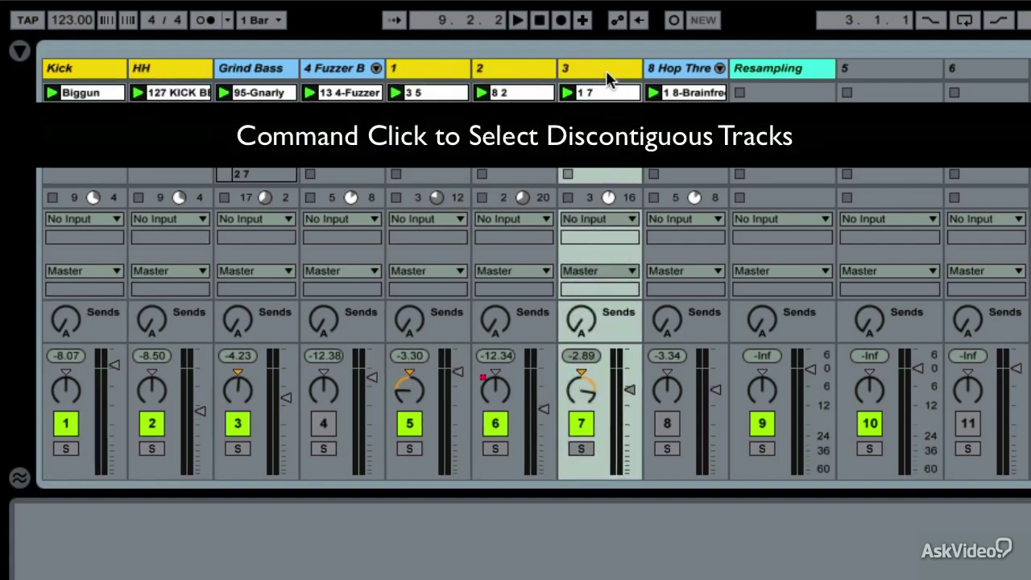
{"action": "left_click", "coordinate": [677, 71], "text": "super"}
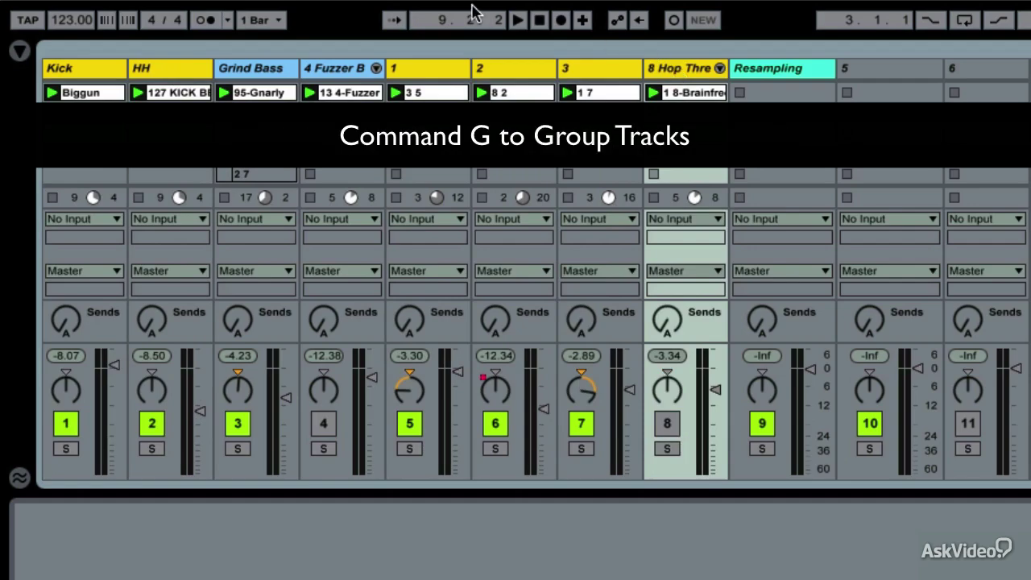
{"action": "key", "text": "super+g"}
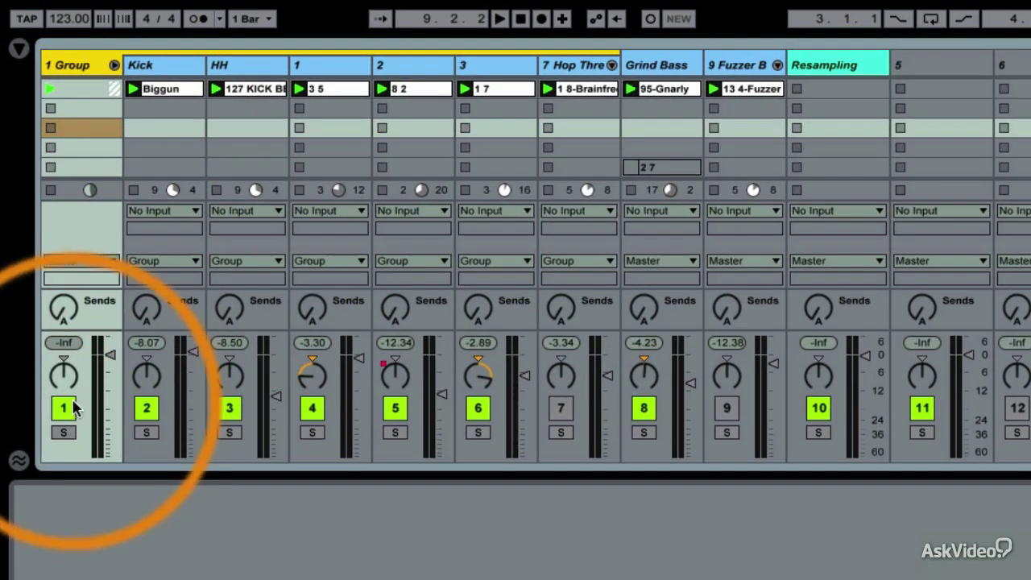
- Play the set with the new group track soloed, then stop playback
{"action": "key", "text": "space"}
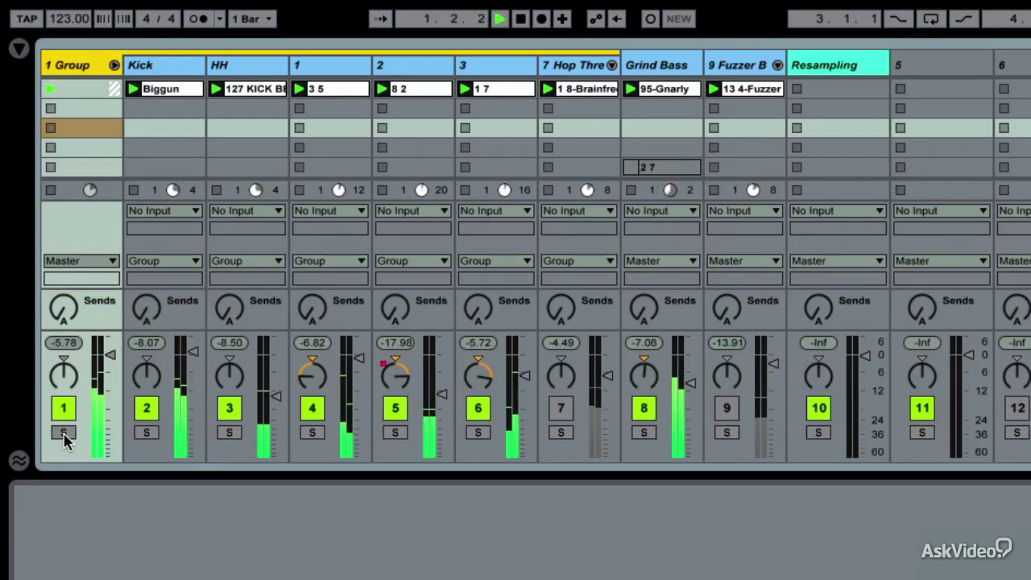
{"action": "left_click", "coordinate": [64, 434]}
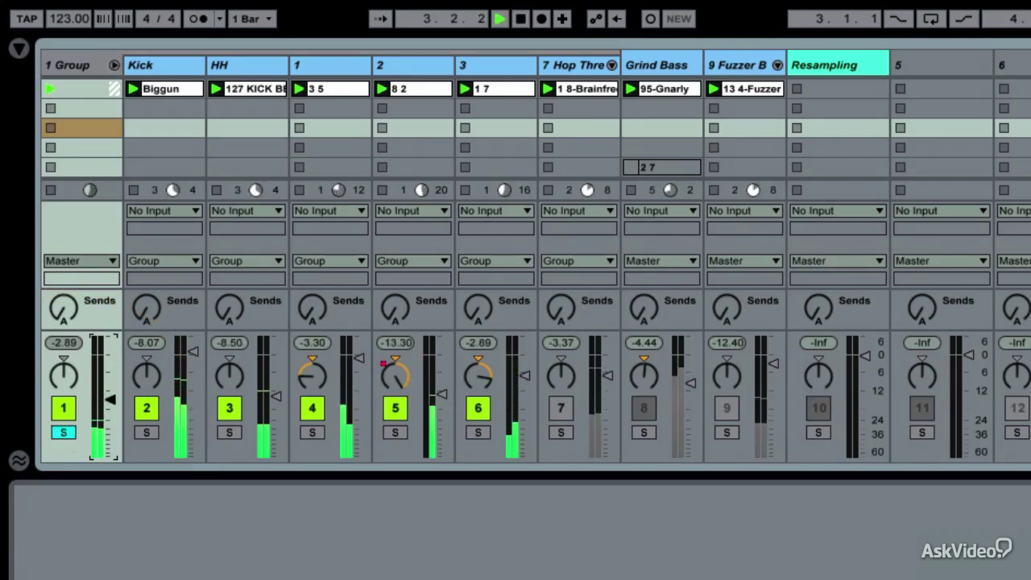
{"action": "key", "text": "space"}
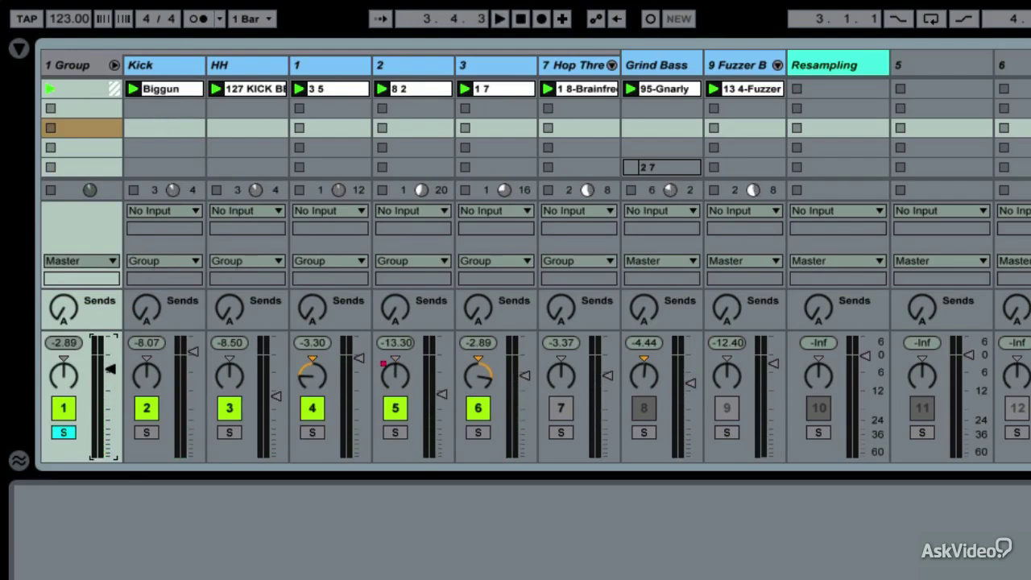
- Ungroup the tracks in 1 Group from its header context menu
{"action": "left_click", "coordinate": [82, 64]}
{"action": "right_click", "coordinate": [81, 65]}
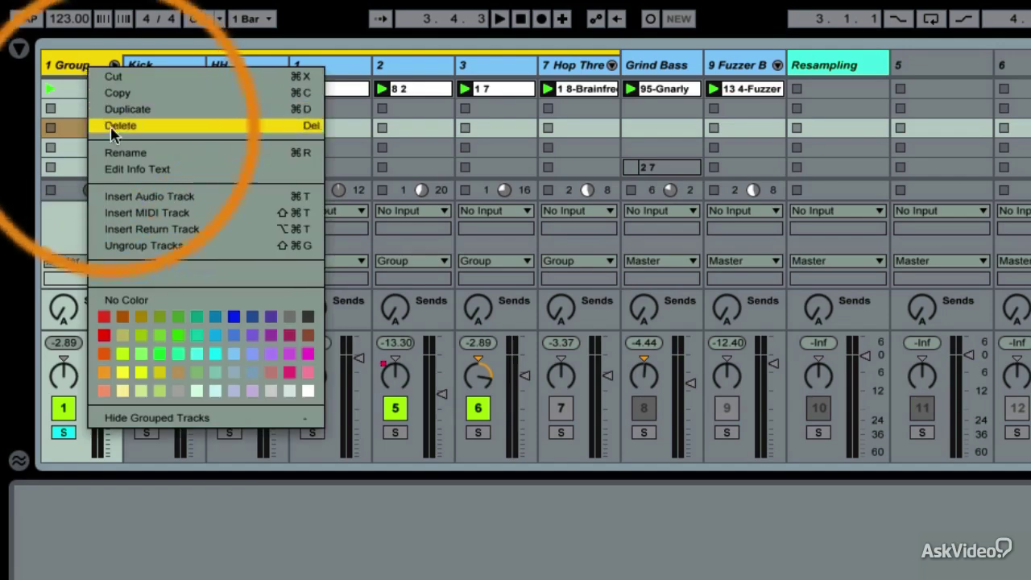
{"action": "left_click", "coordinate": [156, 245]}
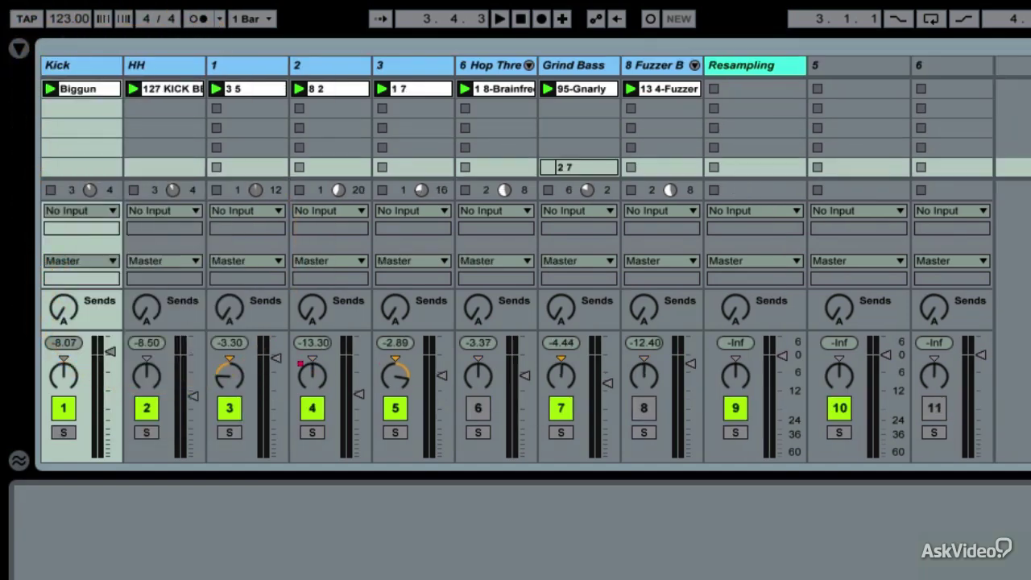
- Stop and relaunch track 3's clip 1 7, and check the Resampling track's input list unchanged
{"action": "left_click", "coordinate": [382, 108]}
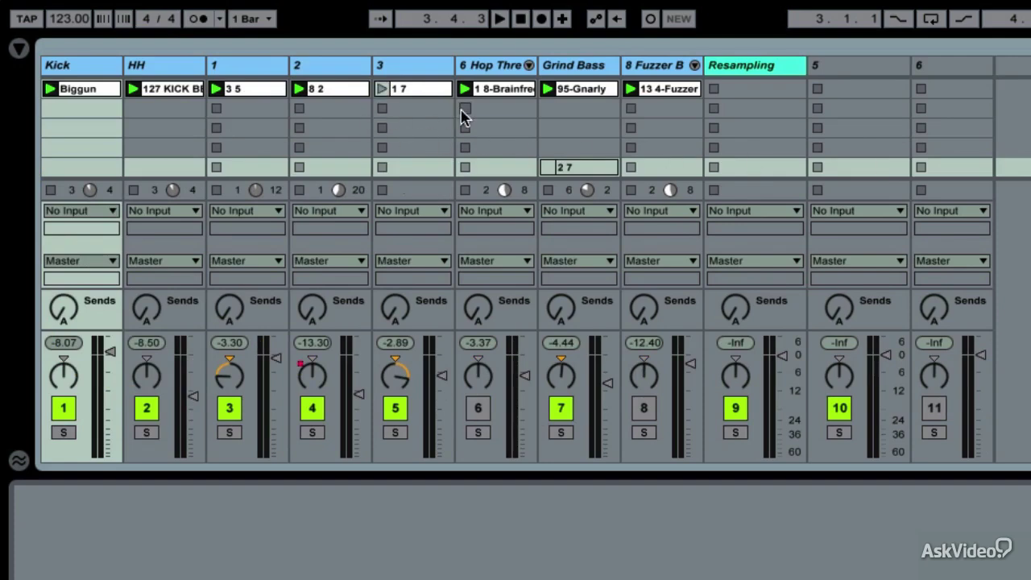
{"action": "left_click", "coordinate": [382, 89]}
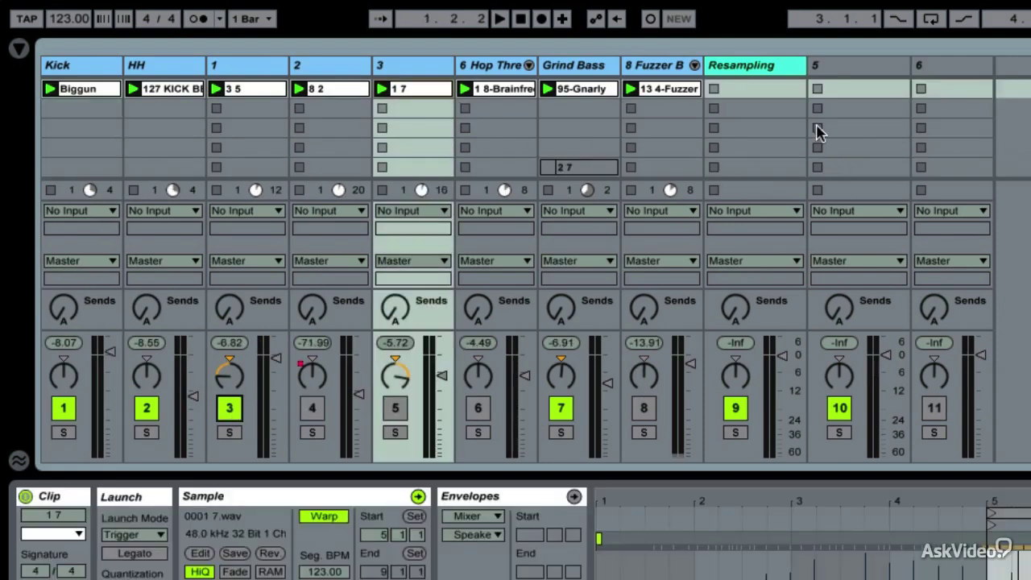
{"action": "left_click", "coordinate": [739, 211]}
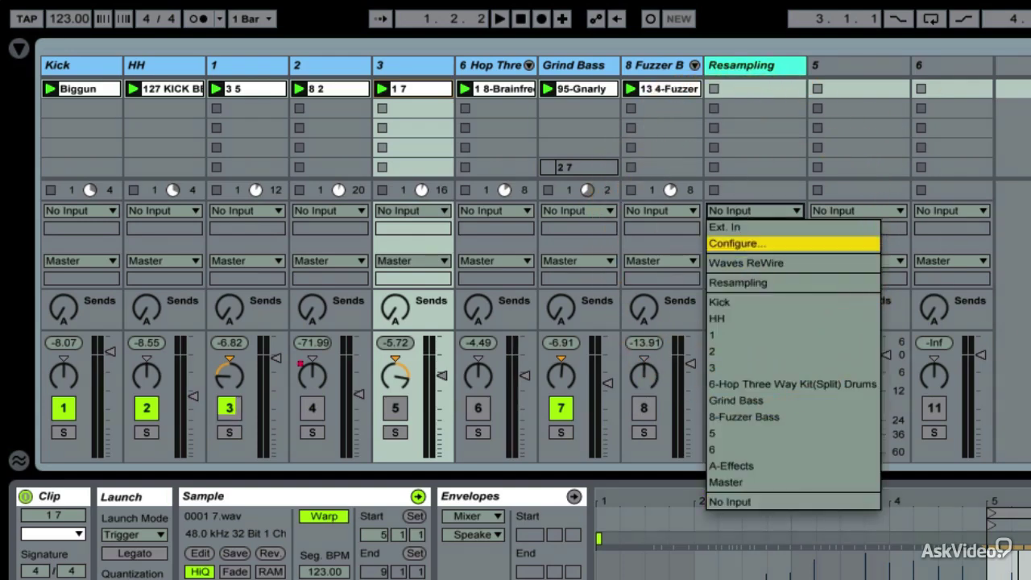
{"action": "key", "text": "Escape"}
- Check track 11's and track 1's input lists, leaving both on No Input
{"action": "left_click", "coordinate": [951, 211]}
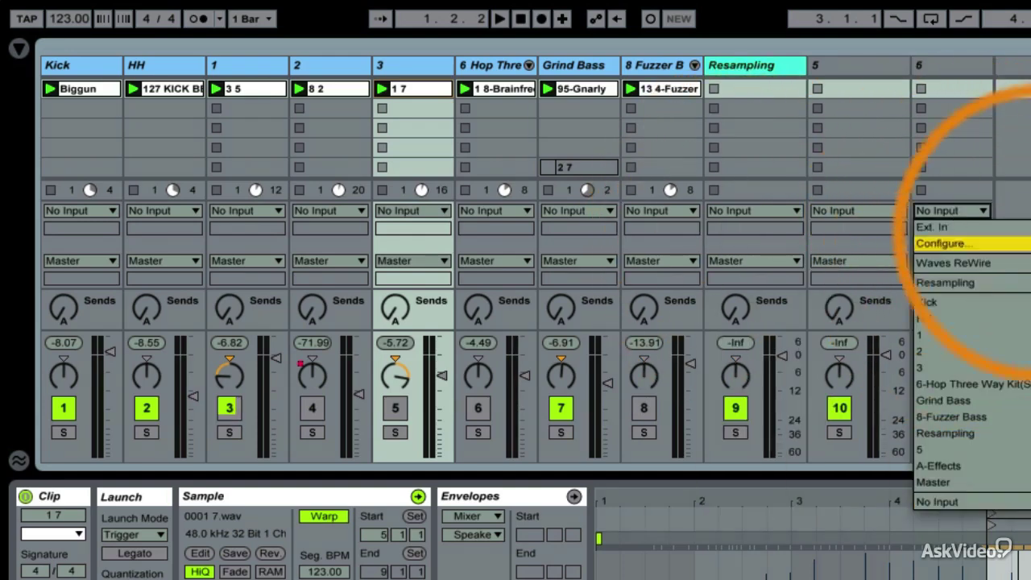
{"action": "key", "text": "Escape"}
{"action": "left_click", "coordinate": [246, 210]}
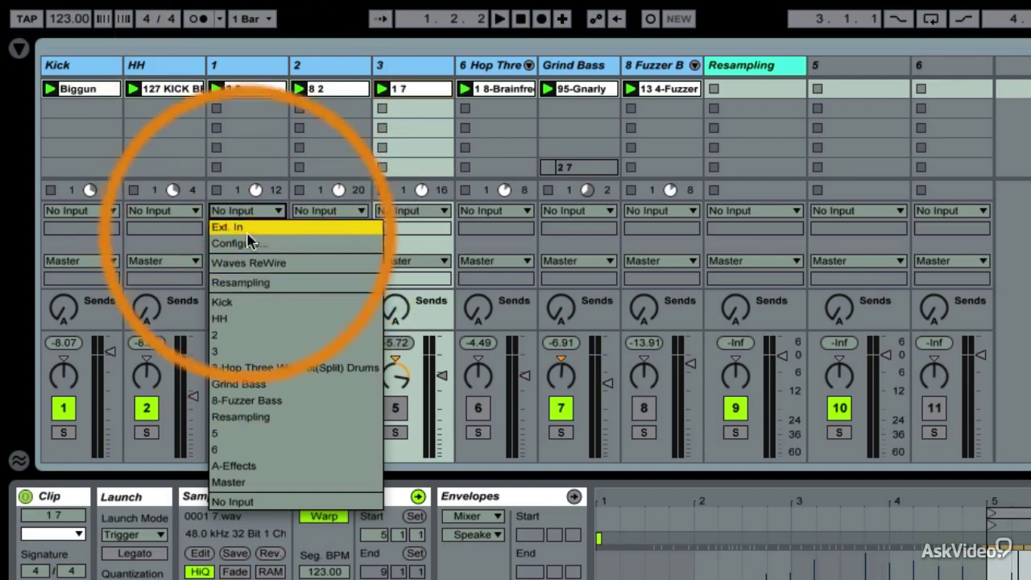
{"action": "left_click", "coordinate": [1007, 221]}
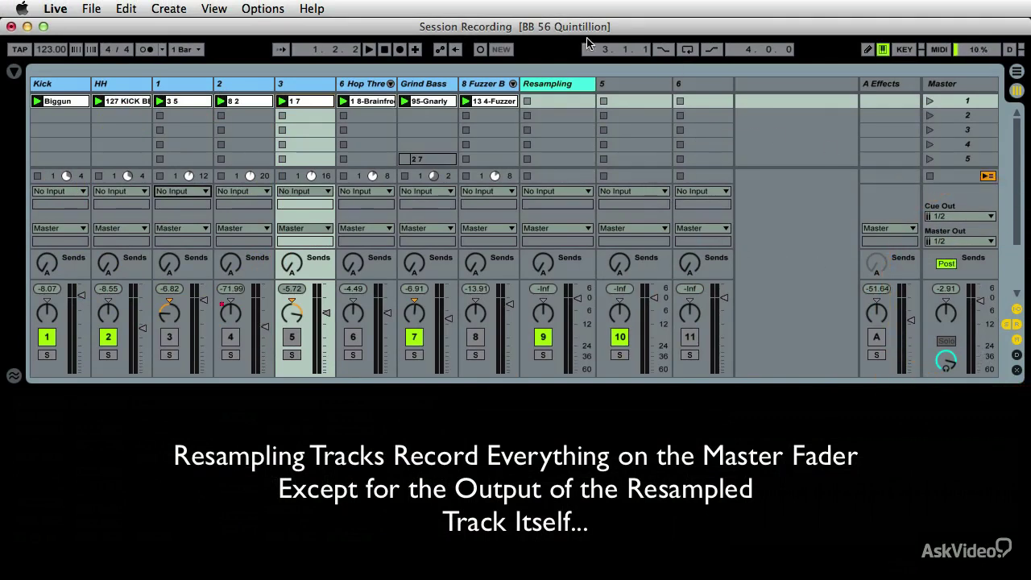
- Set track 5's input to Resampling, arm it for recording, and start playback
{"action": "left_click", "coordinate": [654, 84]}
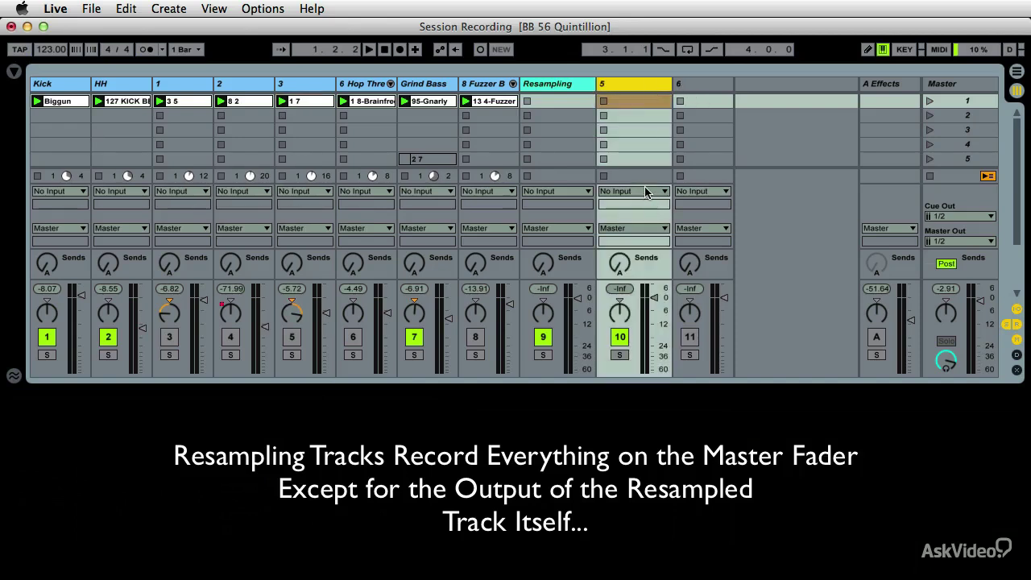
{"action": "left_click", "coordinate": [623, 196]}
{"action": "left_click", "coordinate": [634, 248]}
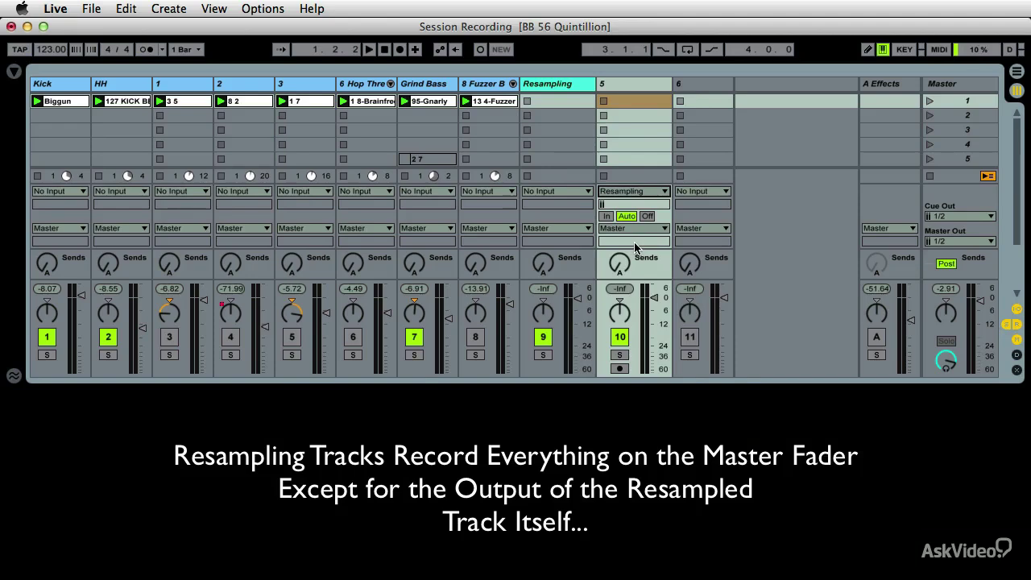
{"action": "left_click", "coordinate": [646, 216]}
{"action": "left_click", "coordinate": [619, 369]}
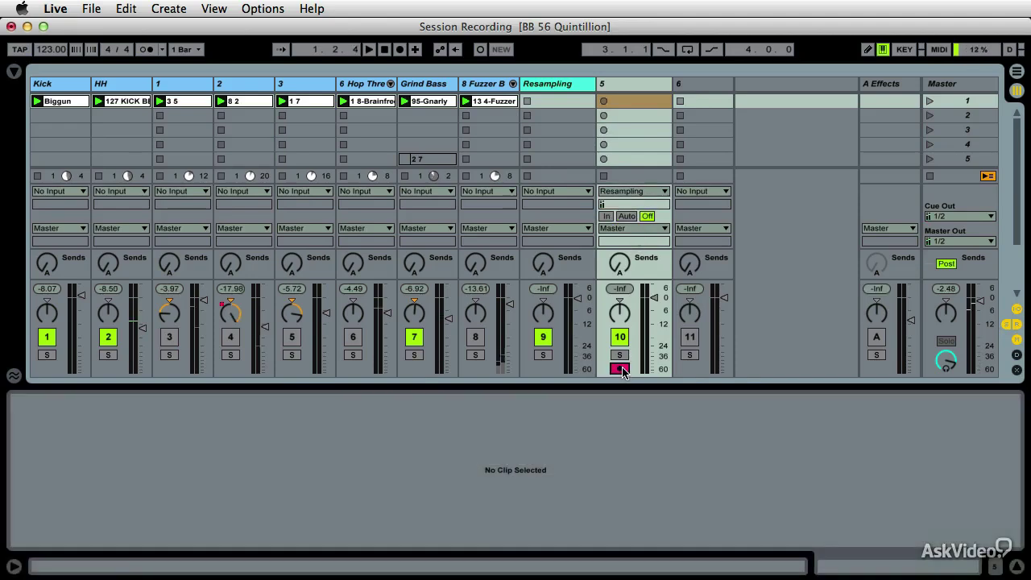
{"action": "key", "text": "space"}
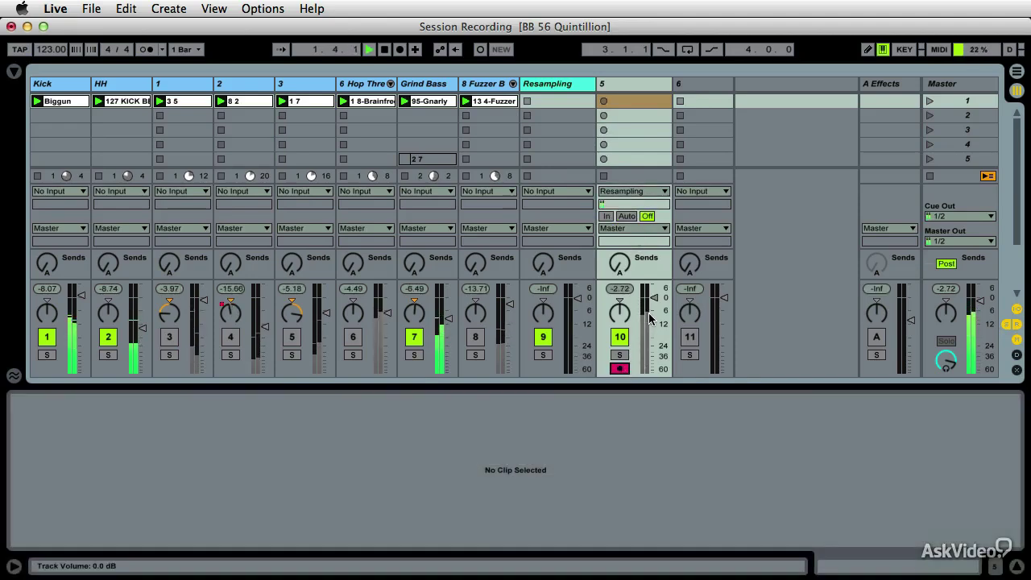
- Try track 5's Auto and In monitoring modes, finally leaving monitoring set to Off
{"action": "left_click", "coordinate": [627, 216]}
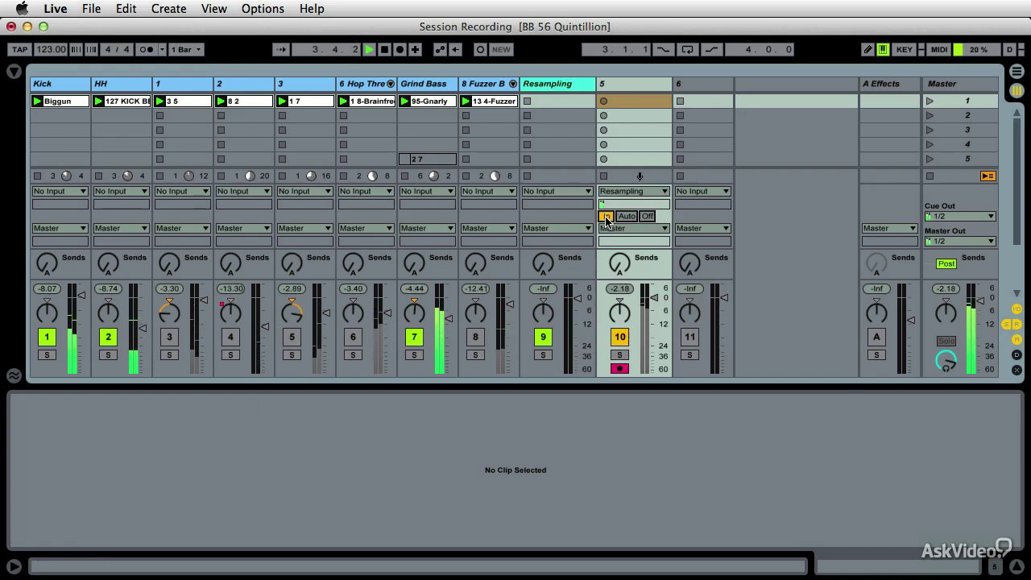
{"action": "left_click", "coordinate": [645, 216]}
{"action": "left_click", "coordinate": [628, 216]}
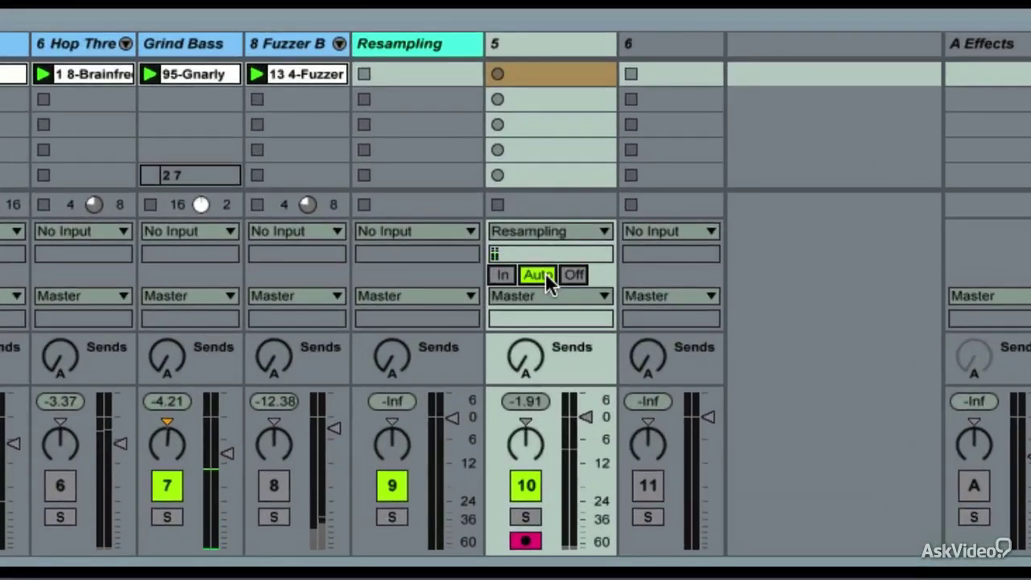
{"action": "left_click", "coordinate": [504, 275]}
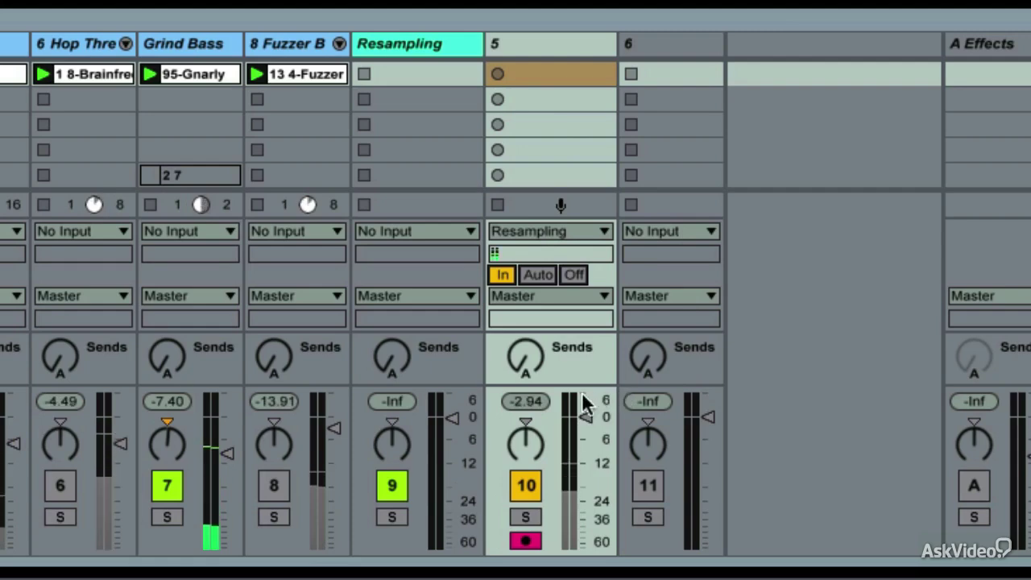
{"action": "left_click", "coordinate": [572, 274]}
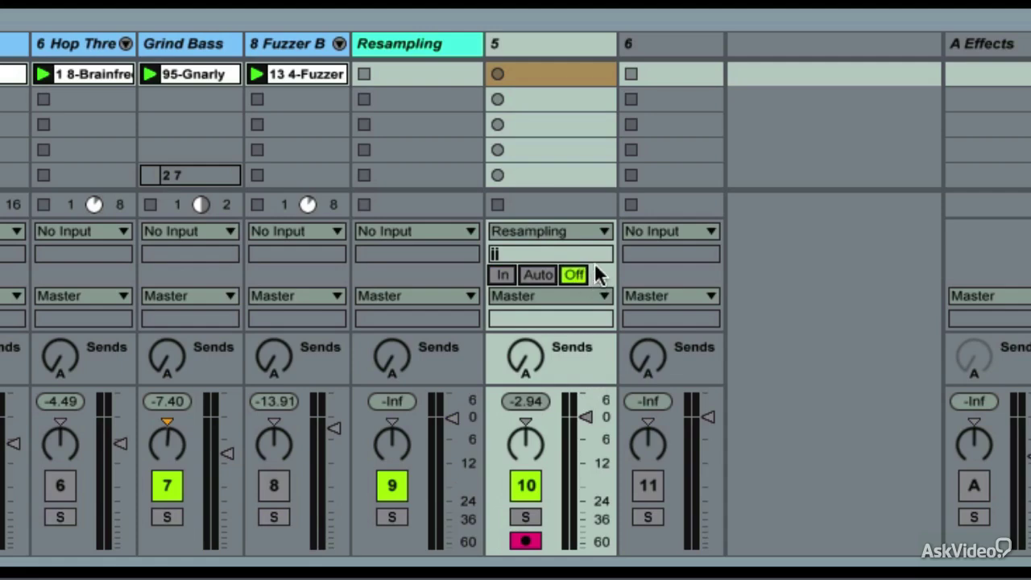
- Set the Resampling track's input to Resampling, arm it instead of track 5, and start recording a clip
{"action": "left_click", "coordinate": [407, 42]}
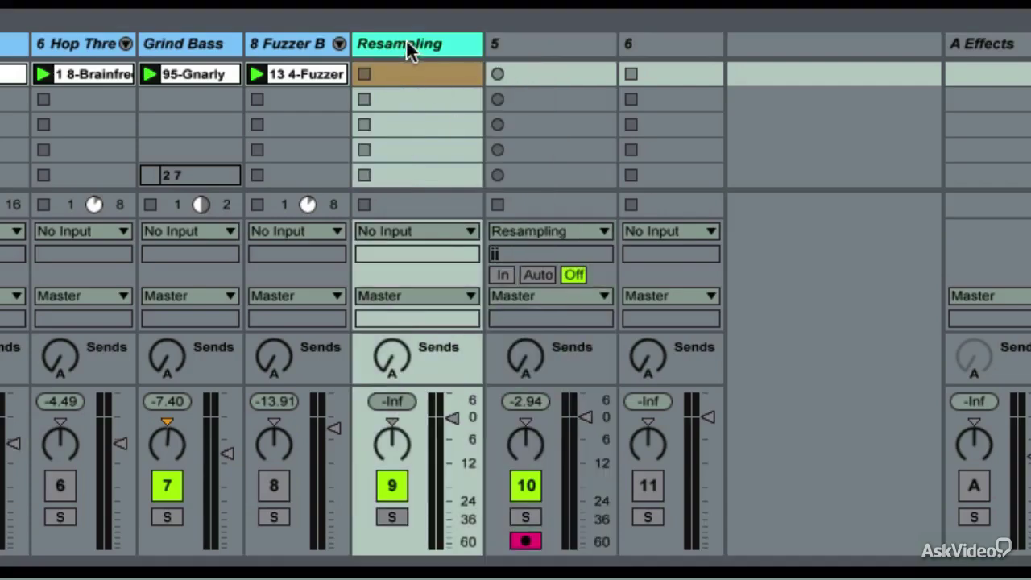
{"action": "left_click", "coordinate": [429, 231]}
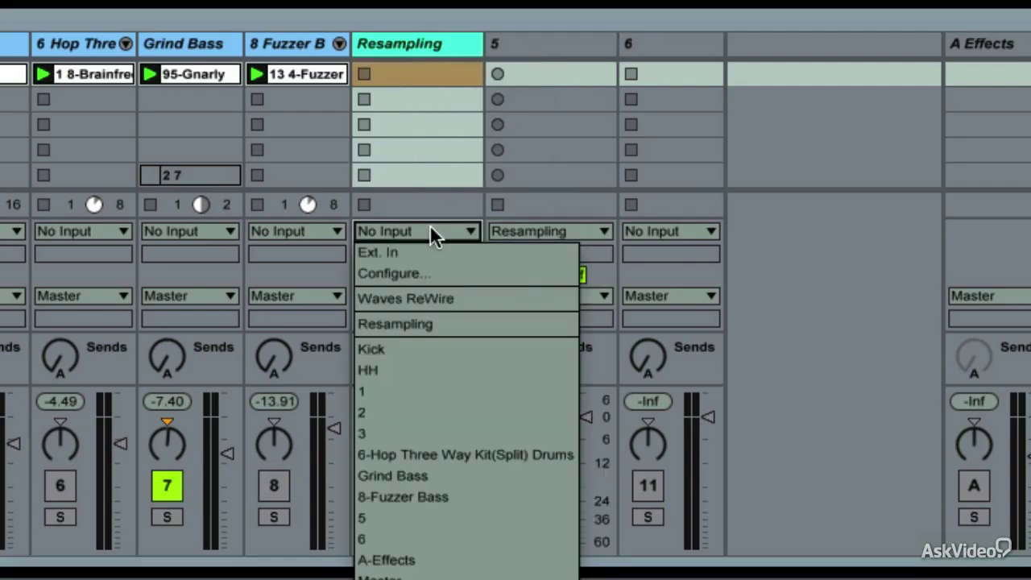
{"action": "left_click", "coordinate": [438, 322]}
{"action": "left_click", "coordinate": [520, 542]}
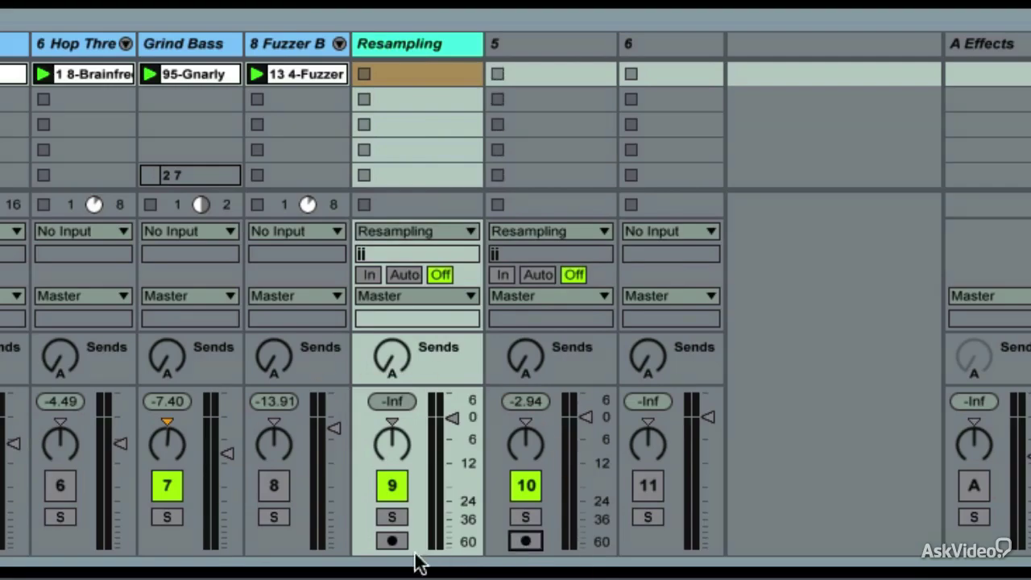
{"action": "left_click", "coordinate": [392, 541]}
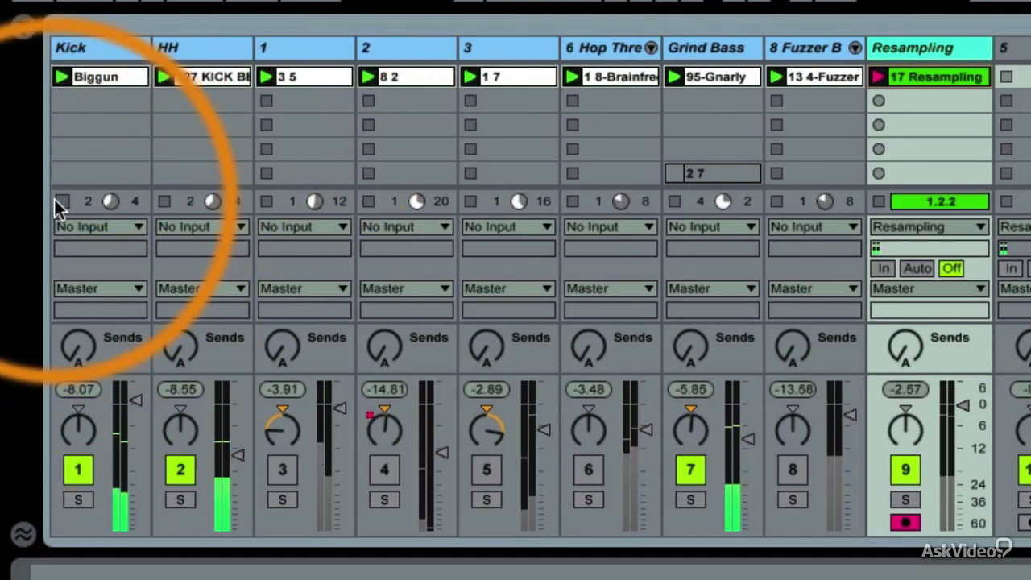
- While recording, unmute tracks 3–6, relaunch the Kick's Biggun clip, toggle track 8 and mute track 1
{"action": "left_click", "coordinate": [281, 469]}
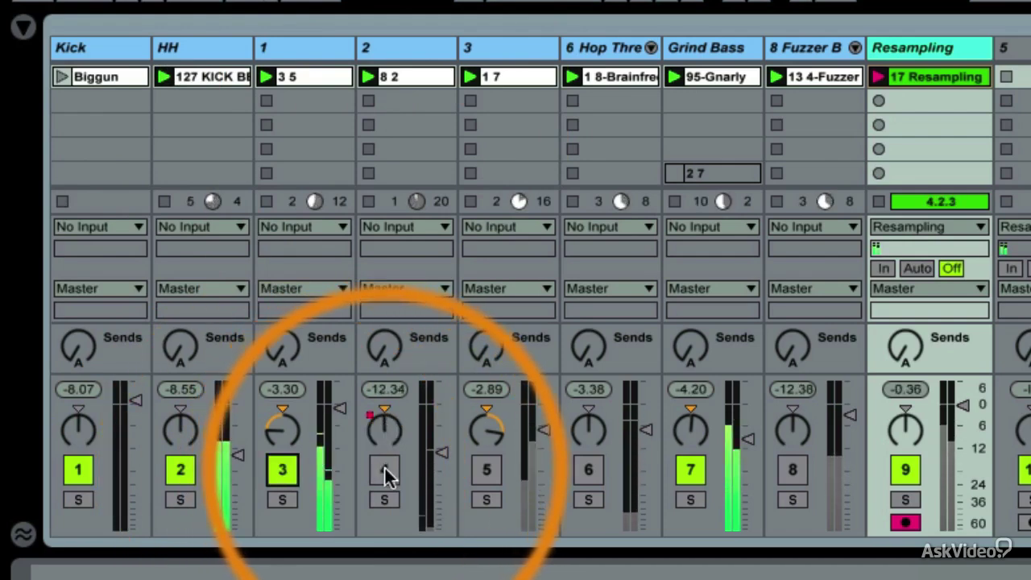
{"action": "left_click", "coordinate": [385, 470]}
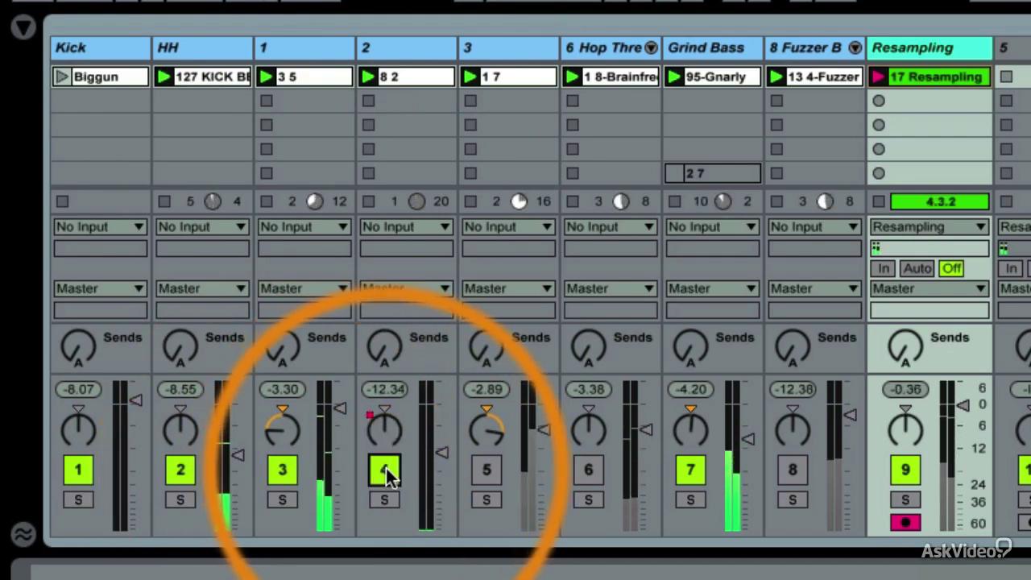
{"action": "left_click", "coordinate": [487, 470]}
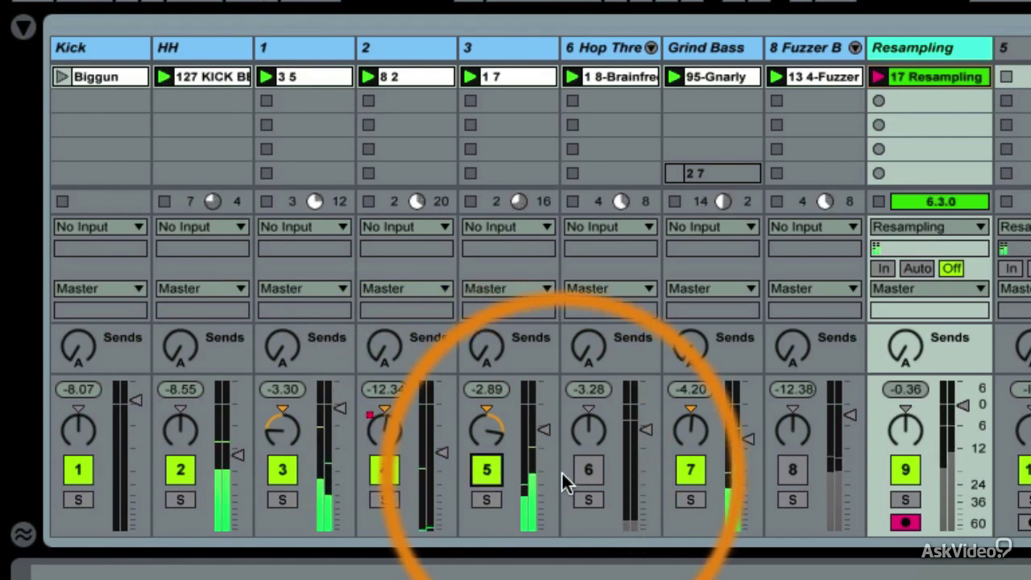
{"action": "left_click", "coordinate": [589, 467]}
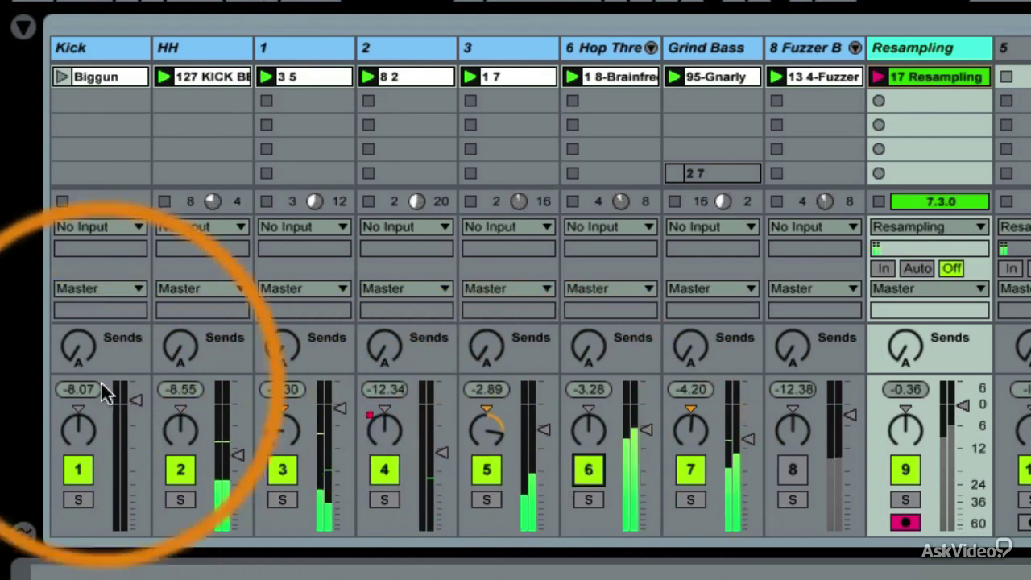
{"action": "left_click", "coordinate": [56, 78]}
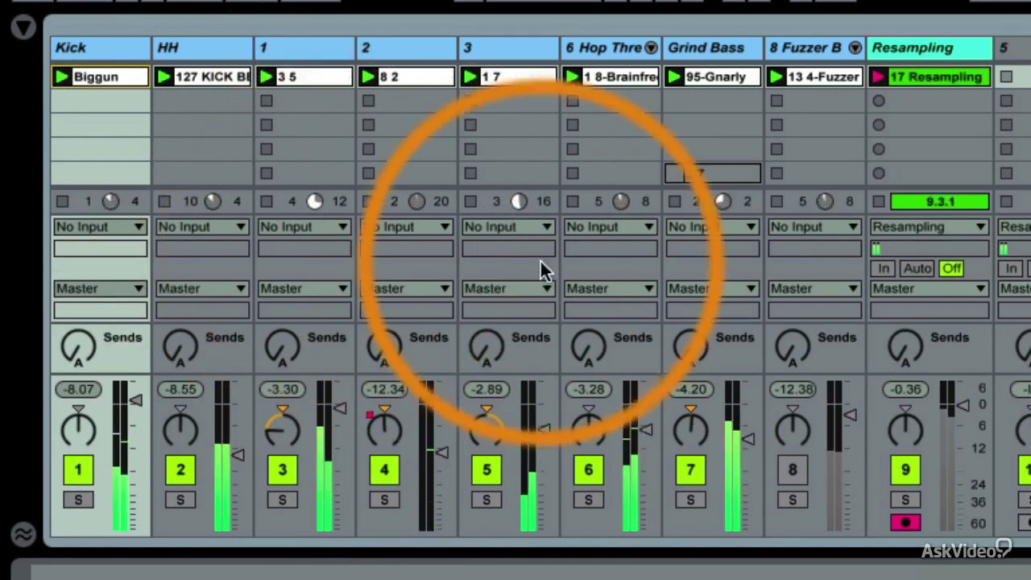
{"action": "left_click", "coordinate": [793, 470]}
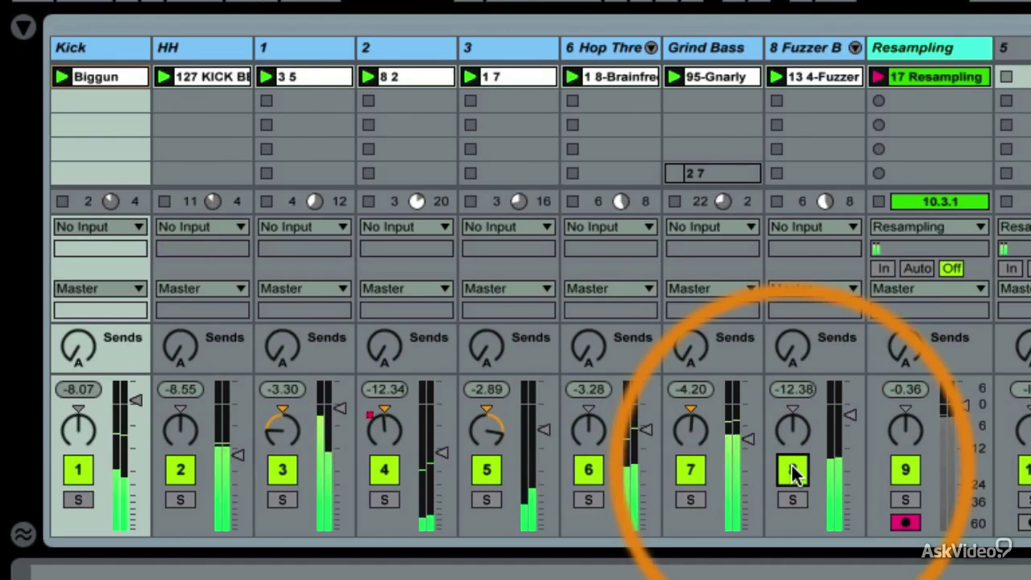
{"action": "left_click", "coordinate": [793, 472]}
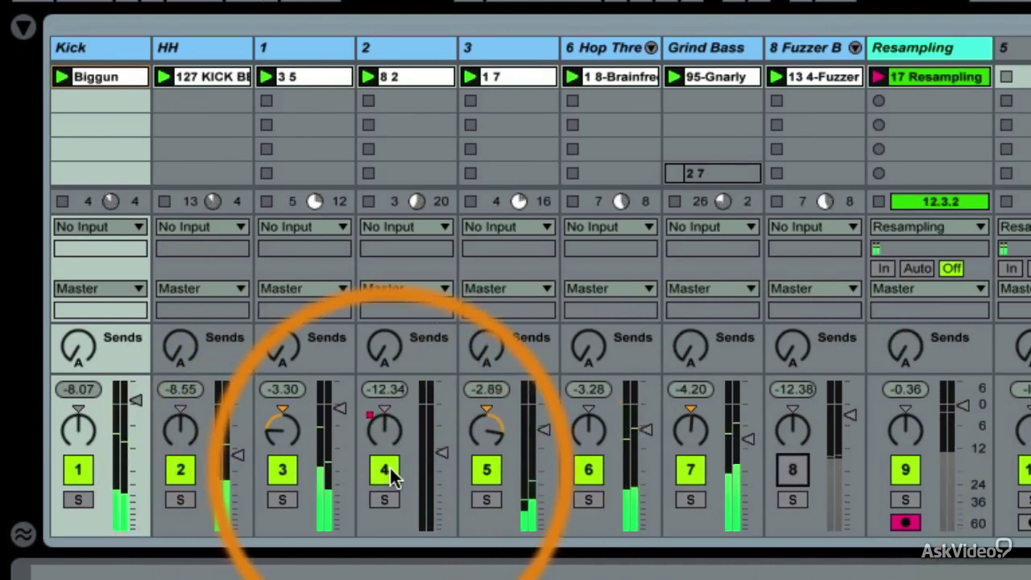
{"action": "left_click", "coordinate": [84, 467]}
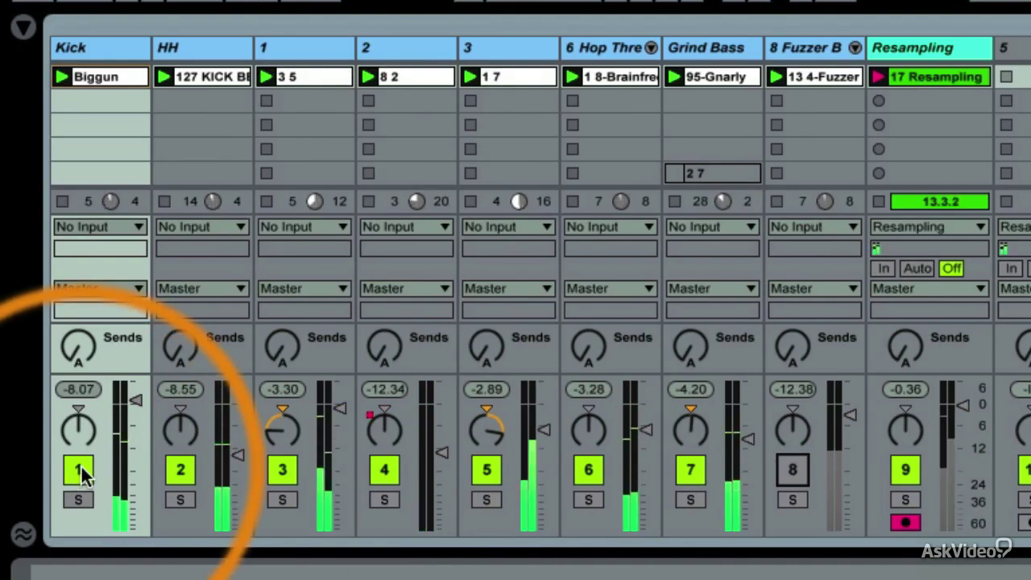
{"action": "left_click", "coordinate": [81, 473]}
- Stop recording so the 17 Resampling clip plays, then solo and disarm the Resampling track
{"action": "left_click", "coordinate": [878, 77]}
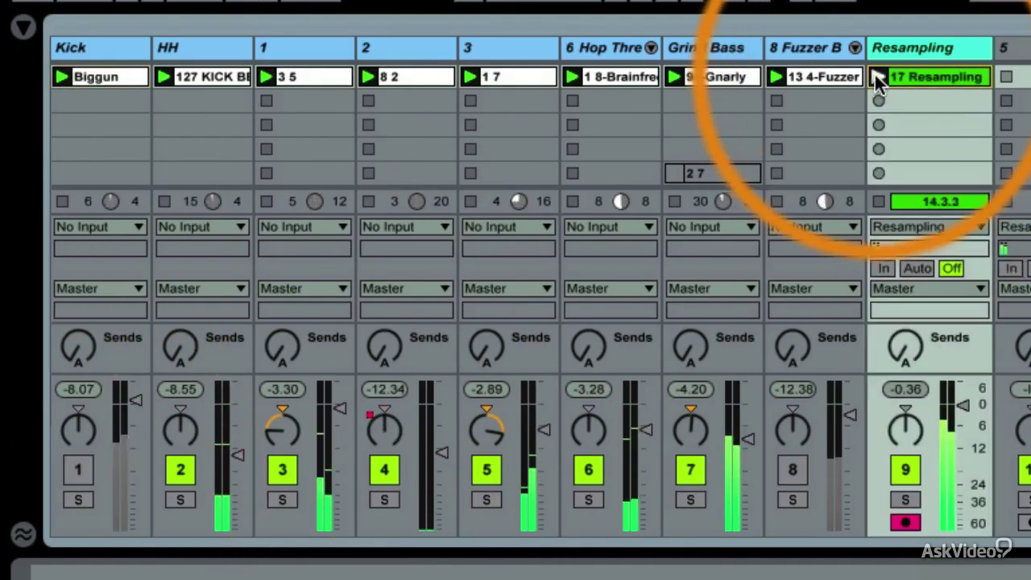
{"action": "left_click", "coordinate": [905, 500]}
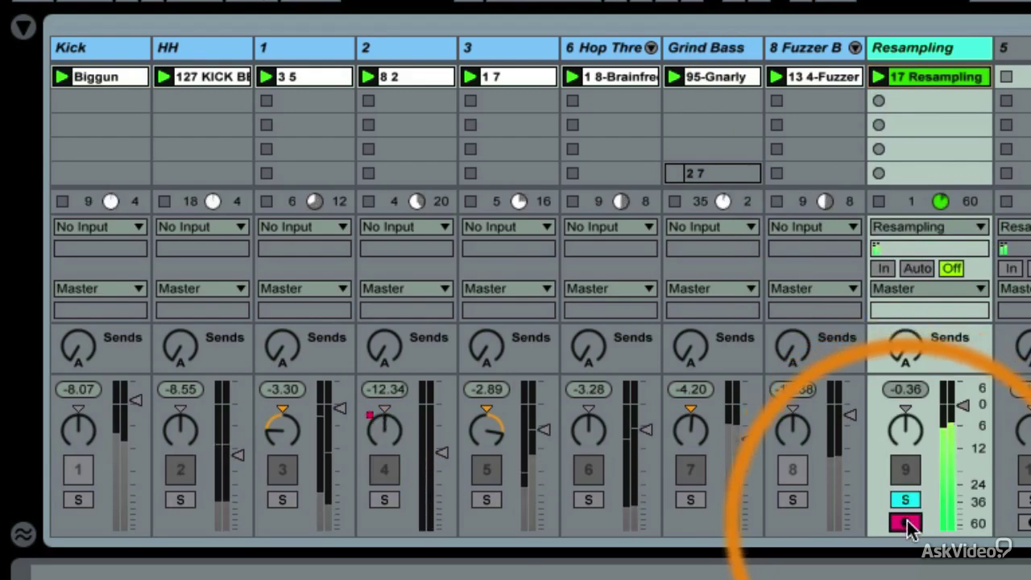
{"action": "left_click", "coordinate": [906, 522]}
- Show the 17 Resampling clip's waveform in Clip View and zoom into its opening bars
{"action": "left_click", "coordinate": [919, 81]}
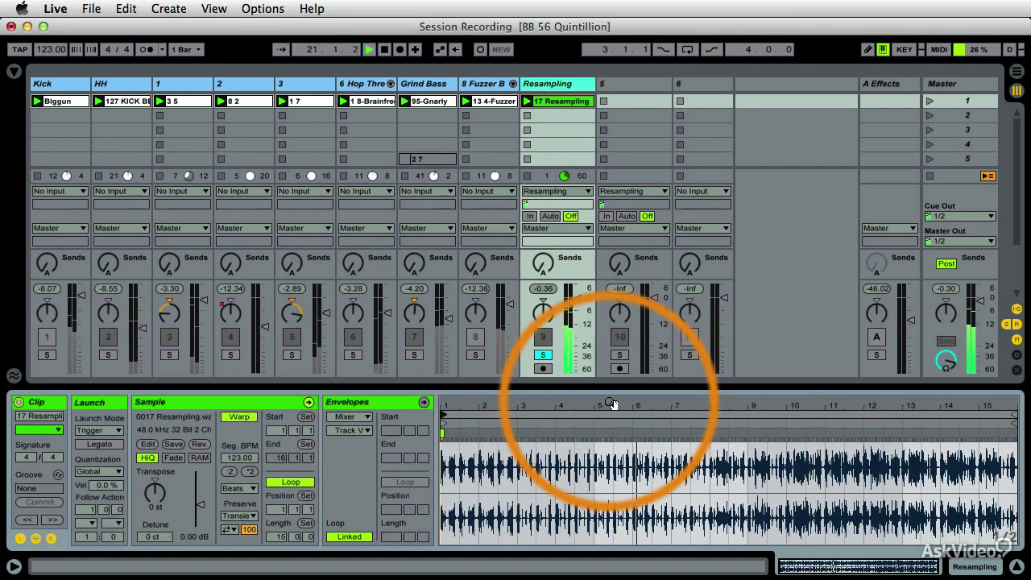
{"action": "left_click_drag", "start_coordinate": [611, 402], "coordinate": [749, 503]}
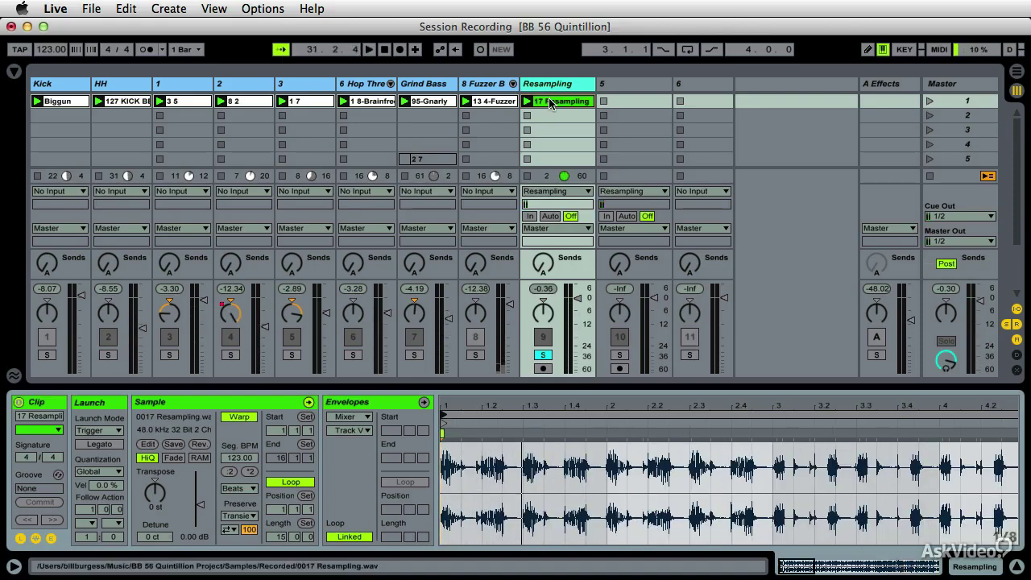
- Open, close and reopen the Resampling track's Audio From list, keeping Resampling as the input
{"action": "left_click", "coordinate": [559, 192]}
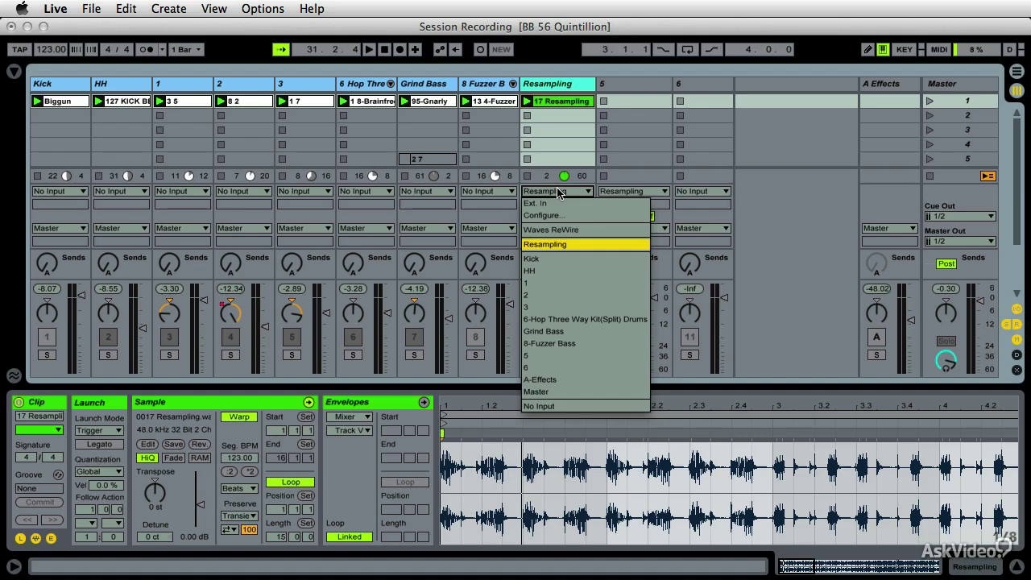
{"action": "left_click", "coordinate": [557, 192]}
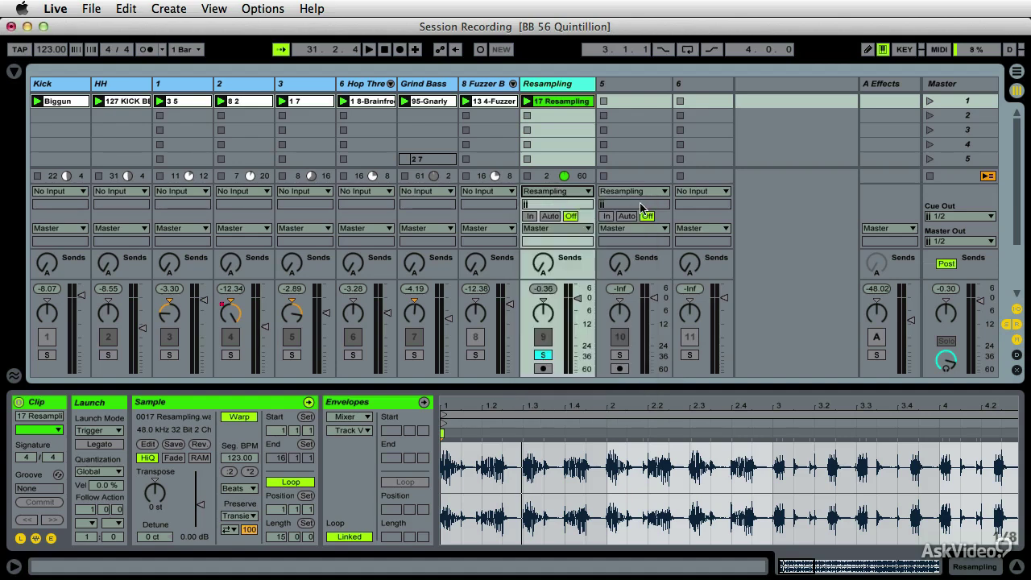
{"action": "left_click", "coordinate": [572, 193]}
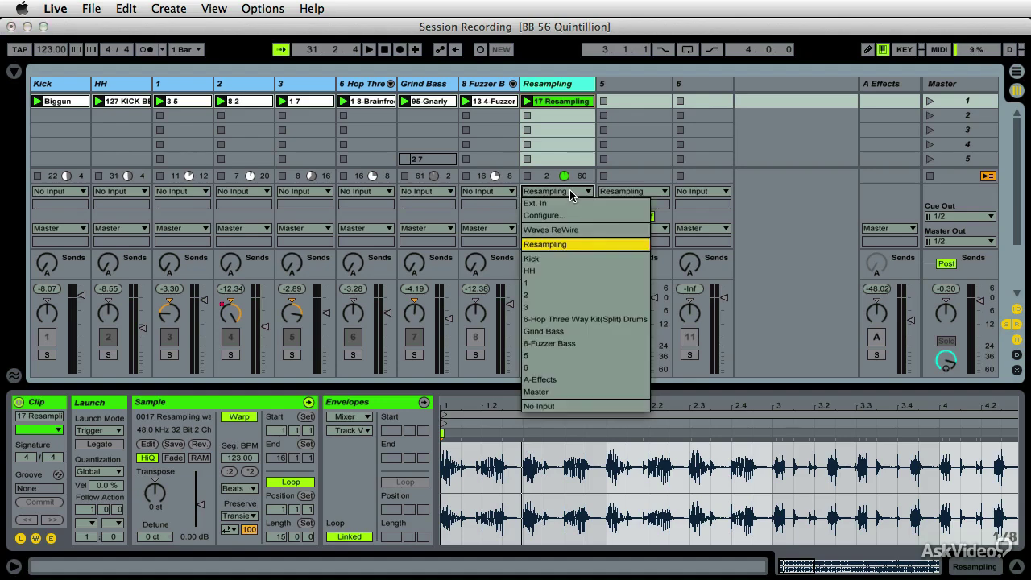